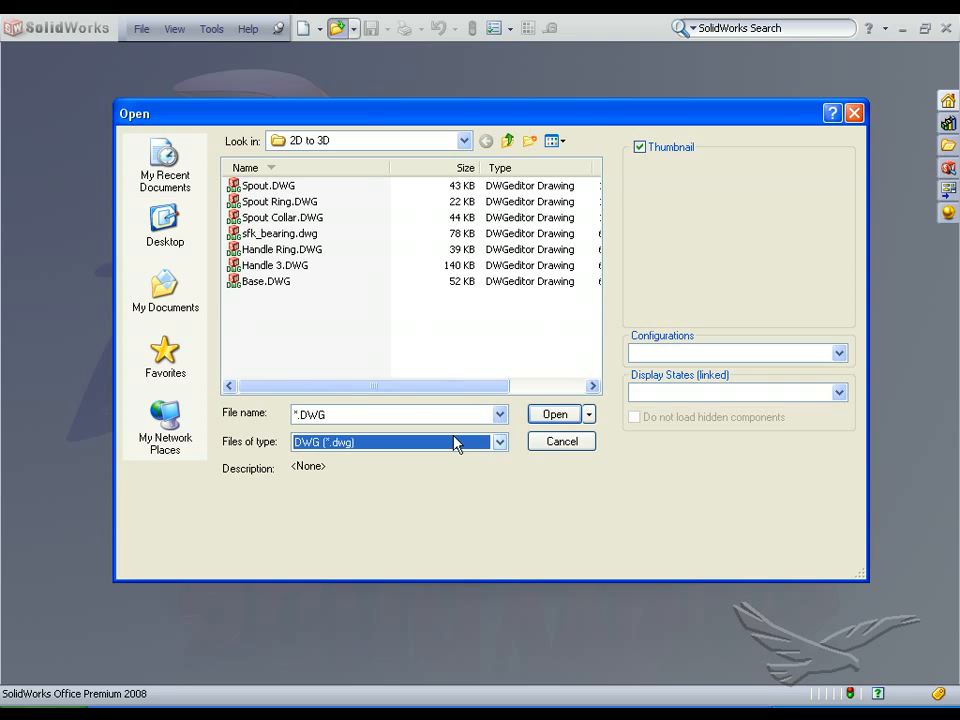
Step: Open sfk_bearing.dwg from the 2D to 3D folder for import
{"action": "left_click", "coordinate": [268, 283]}
{"action": "left_click", "coordinate": [266, 267]}
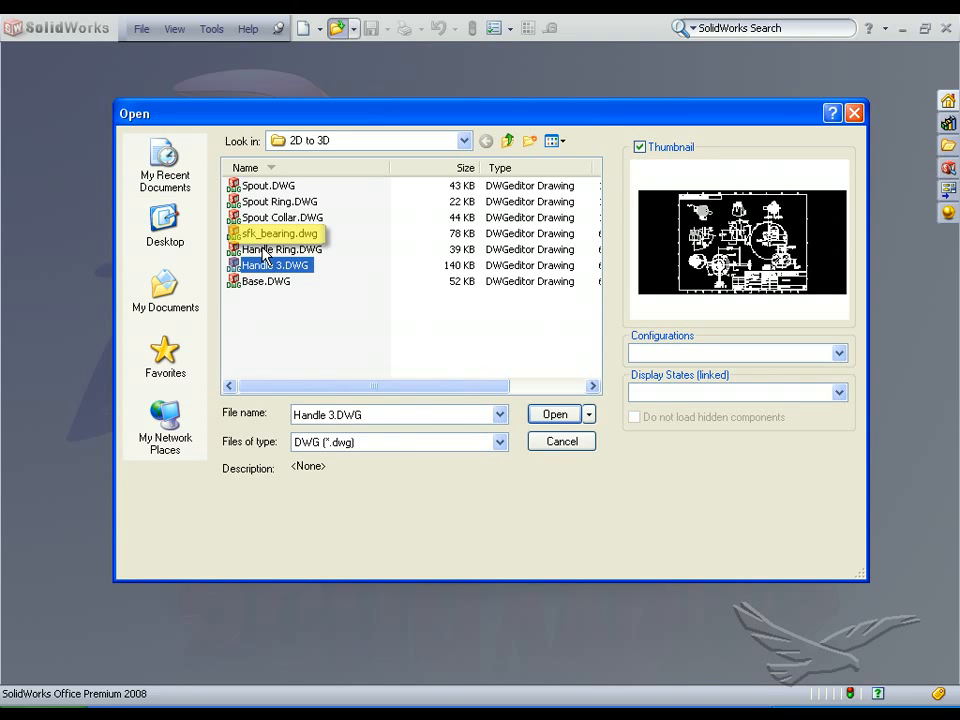
{"action": "left_click", "coordinate": [265, 250]}
{"action": "left_click", "coordinate": [263, 235]}
{"action": "double_click", "coordinate": [263, 235]}
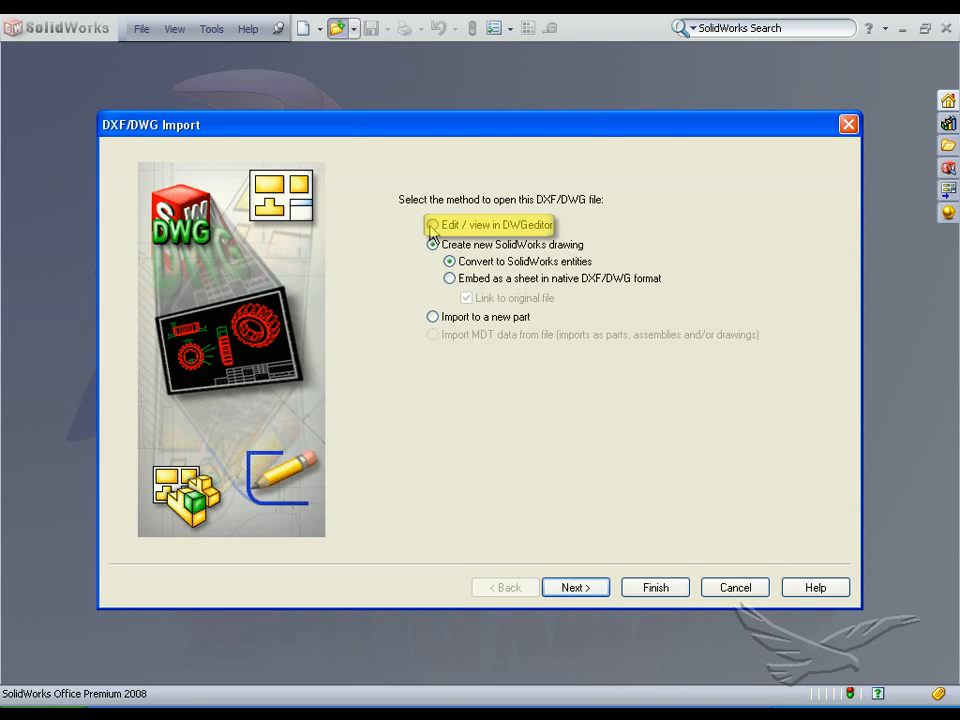
Step: Choose the Edit / view method and open the DWG file in DWGeditor
{"action": "left_click", "coordinate": [432, 225]}
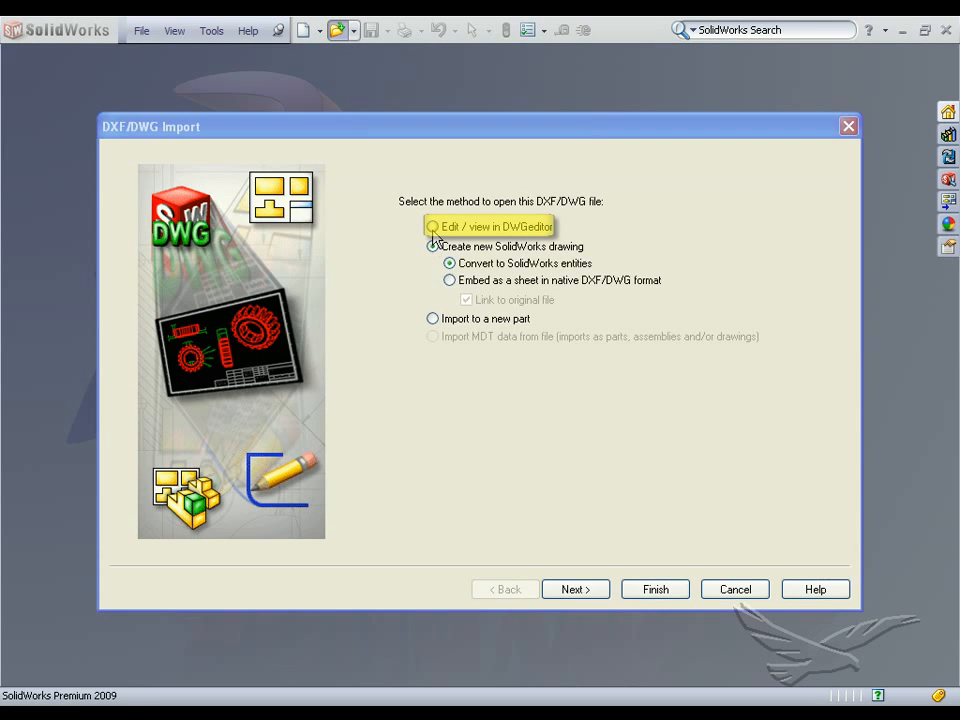
{"action": "left_click", "coordinate": [432, 226]}
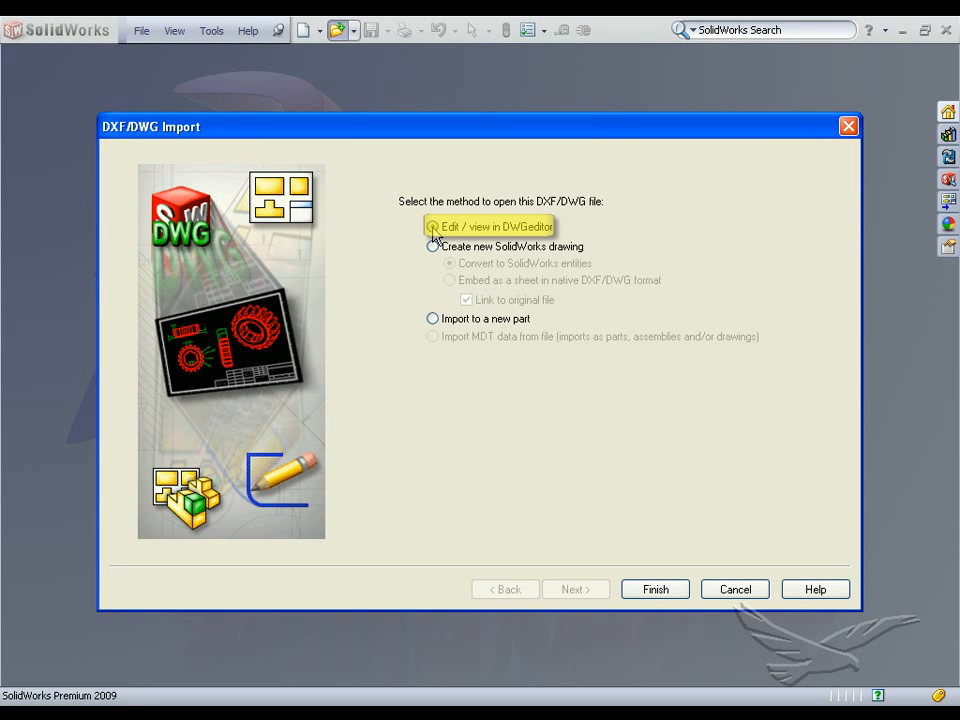
{"action": "left_click", "coordinate": [655, 591]}
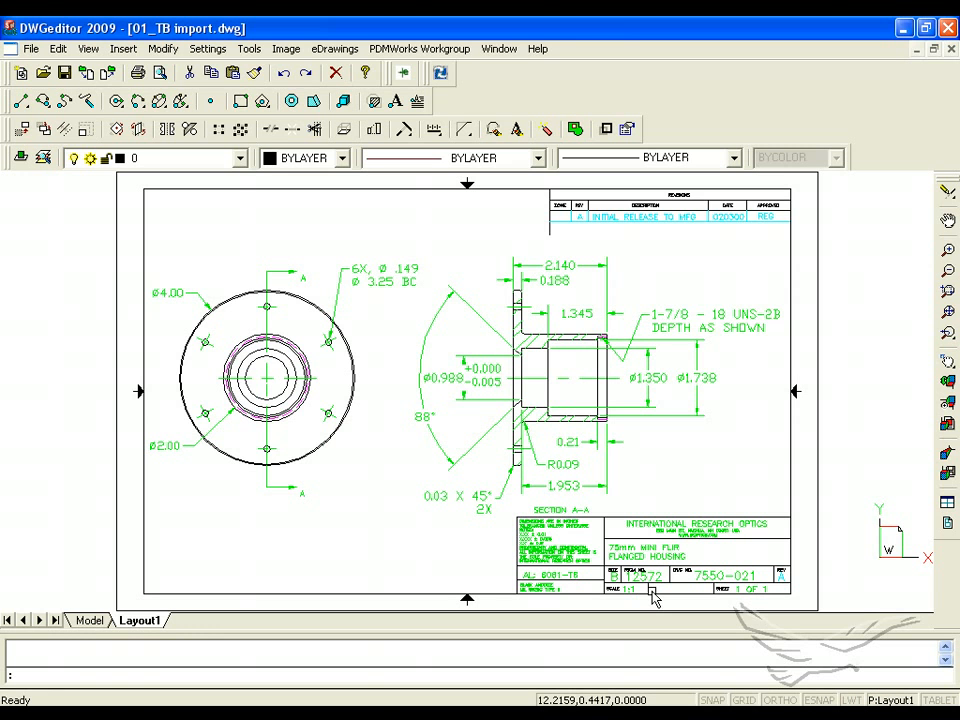
{"action": "left_click", "coordinate": [239, 159]}
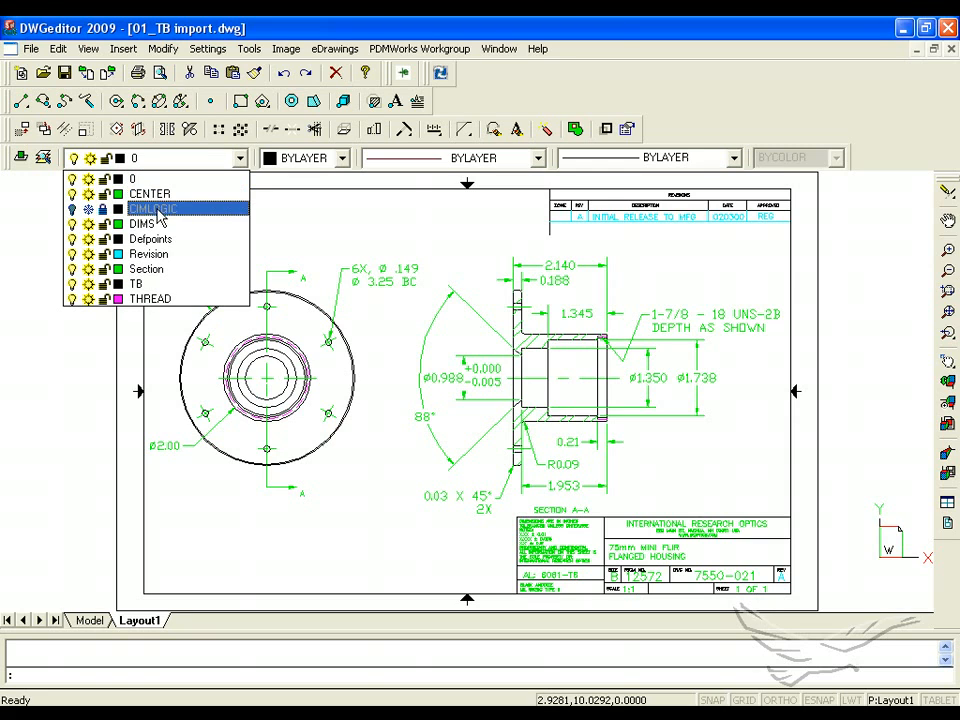
{"action": "left_click", "coordinate": [142, 52]}
{"action": "left_click", "coordinate": [138, 50]}
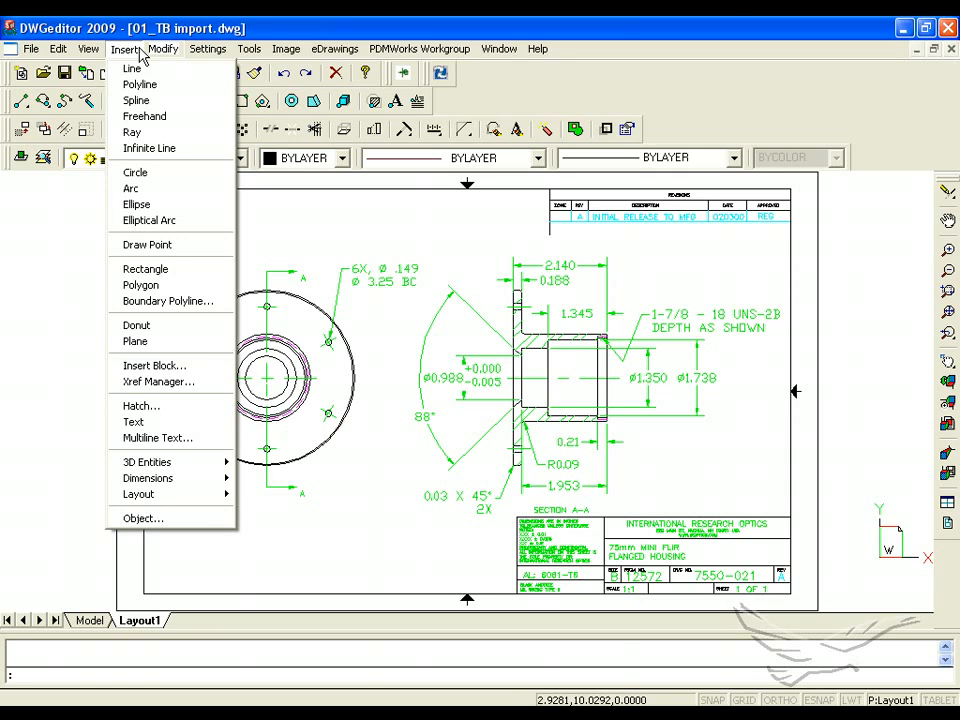
{"action": "mouse_move", "coordinate": [157, 56]}
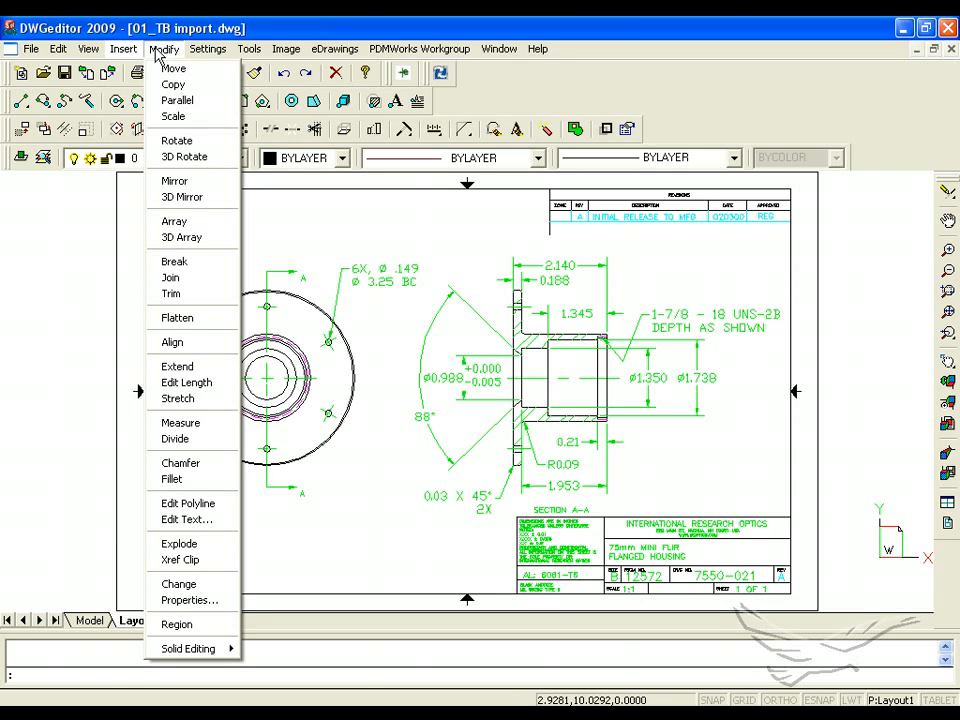
{"action": "mouse_move", "coordinate": [200, 54]}
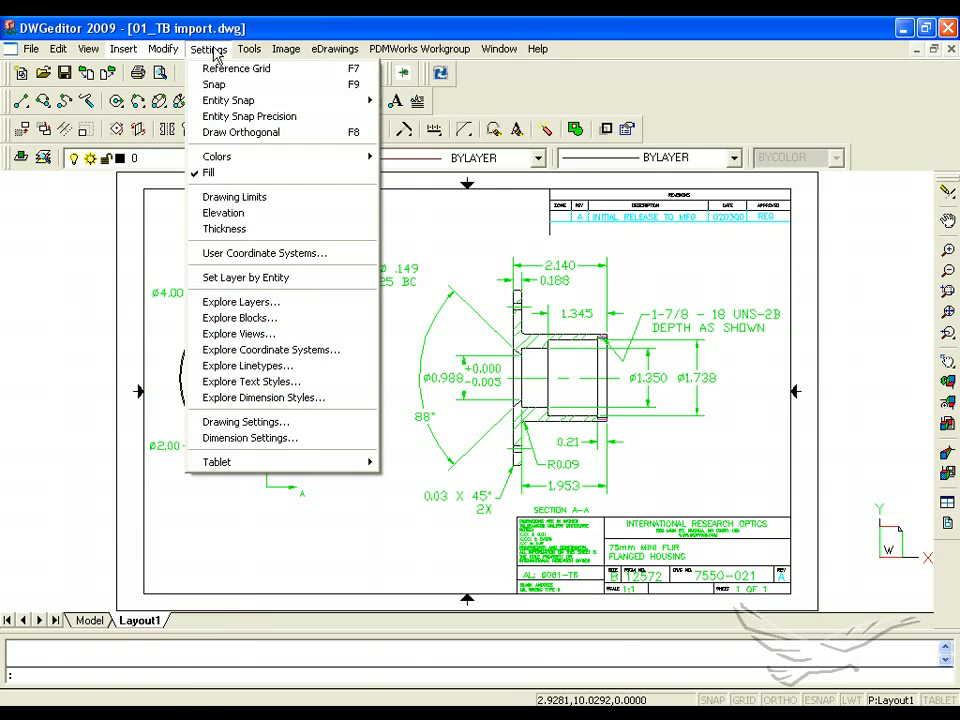
{"action": "mouse_move", "coordinate": [258, 56]}
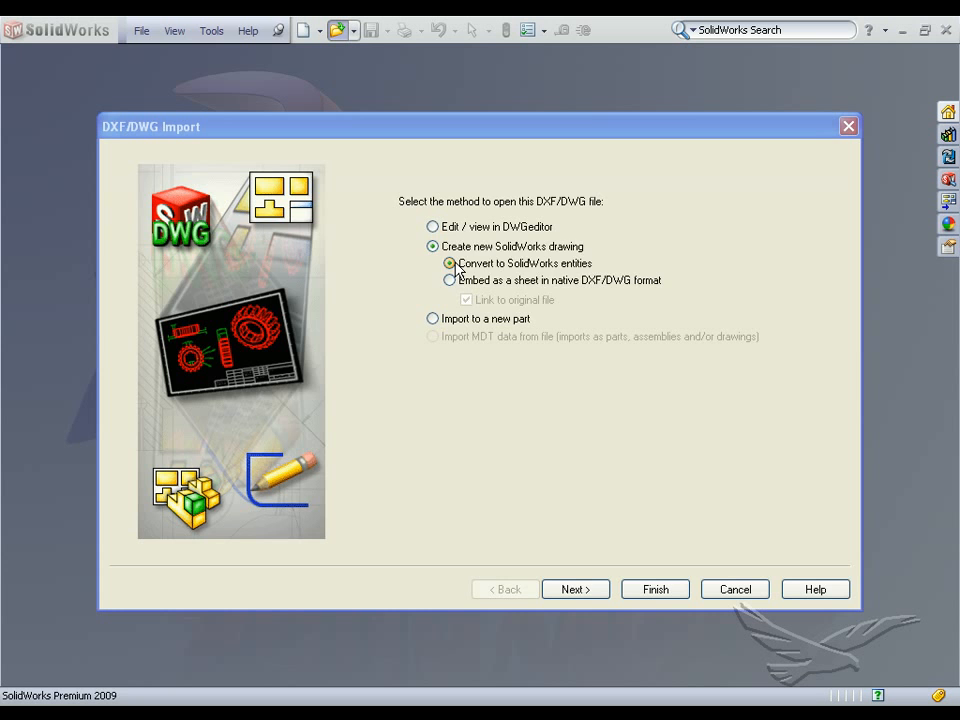
Step: Import the DWG as a new SolidWorks drawing with converted entities, assigning only the TB layer to the sheet format
{"action": "left_click", "coordinate": [573, 590]}
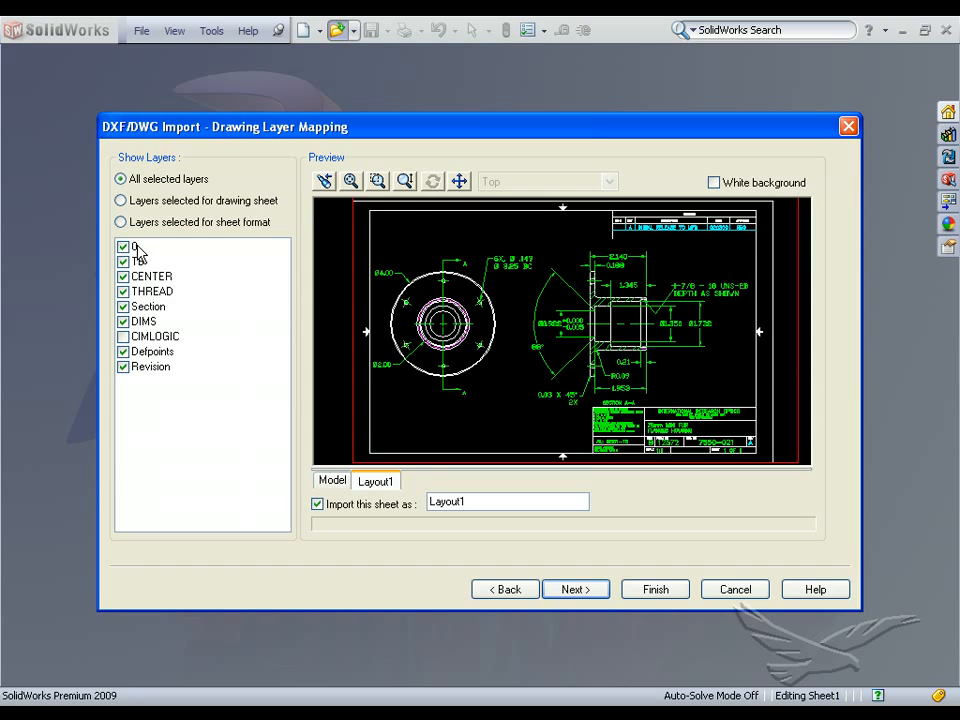
{"action": "left_click", "coordinate": [120, 222]}
{"action": "left_click", "coordinate": [123, 262]}
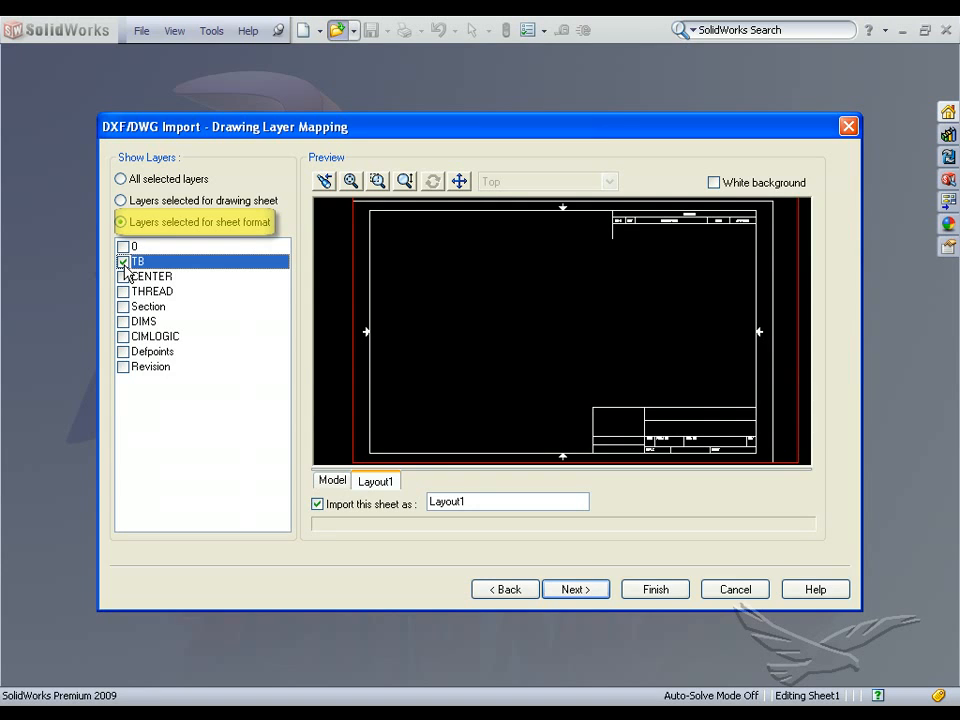
{"action": "left_click", "coordinate": [578, 593]}
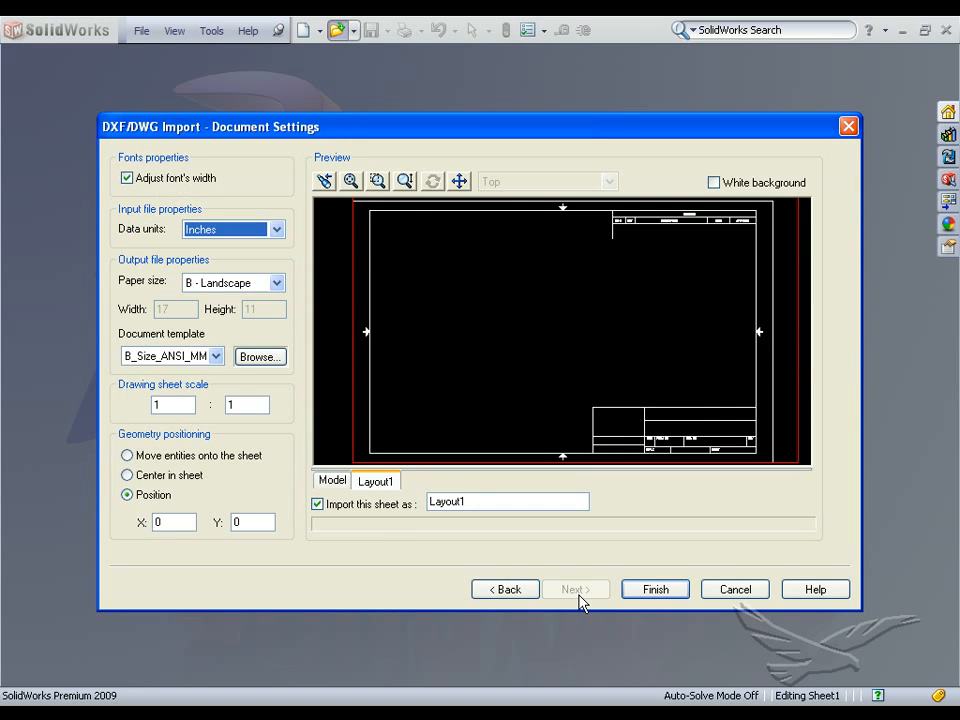
{"action": "left_click", "coordinate": [655, 590]}
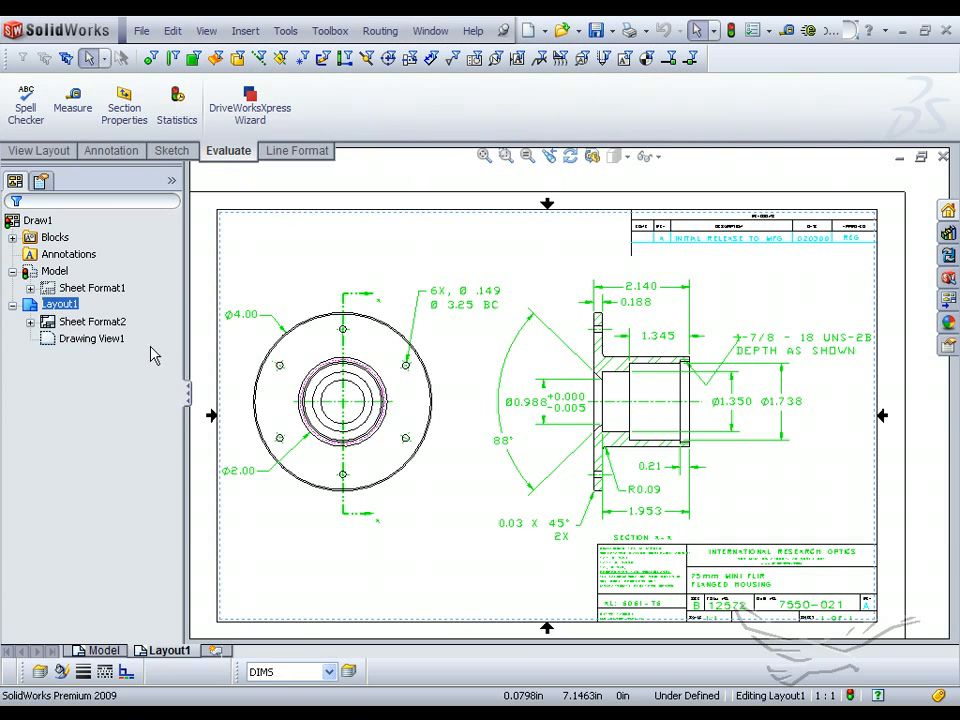
Step: Edit Layout1's sheet format and save it as B_Size_ANSI_MM2 in the Training Templates folder
{"action": "right_click", "coordinate": [122, 321]}
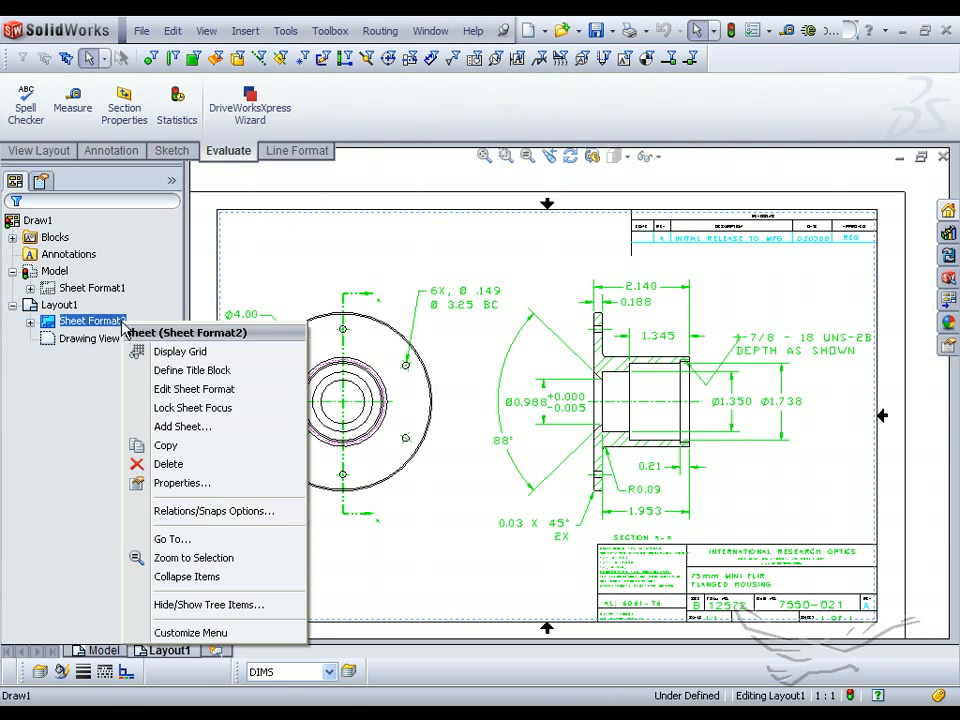
{"action": "left_click", "coordinate": [166, 387]}
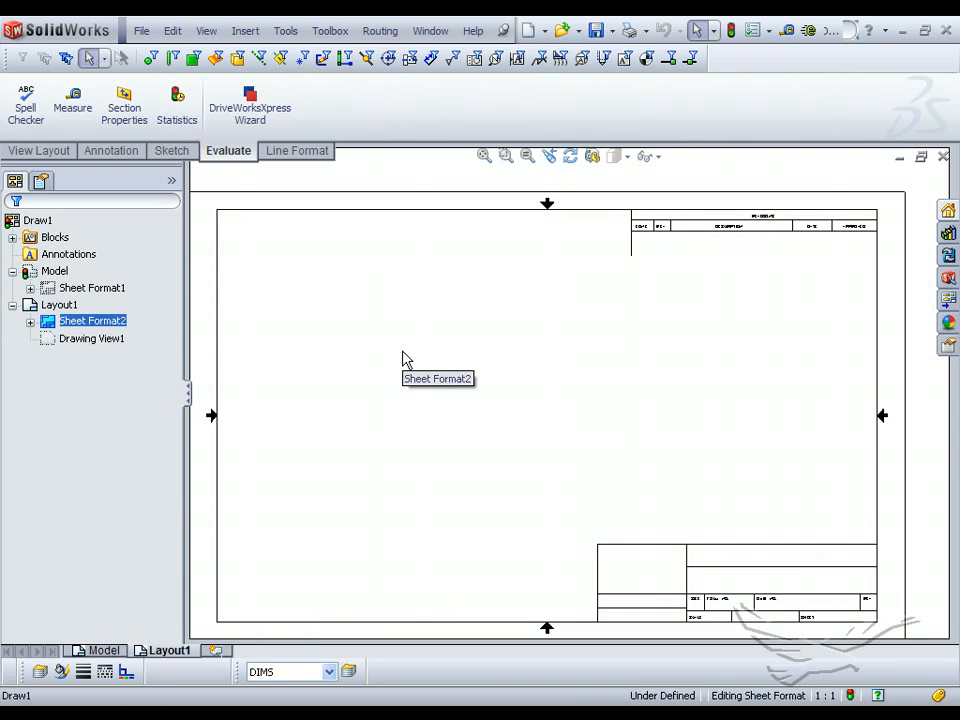
{"action": "left_click", "coordinate": [140, 33]}
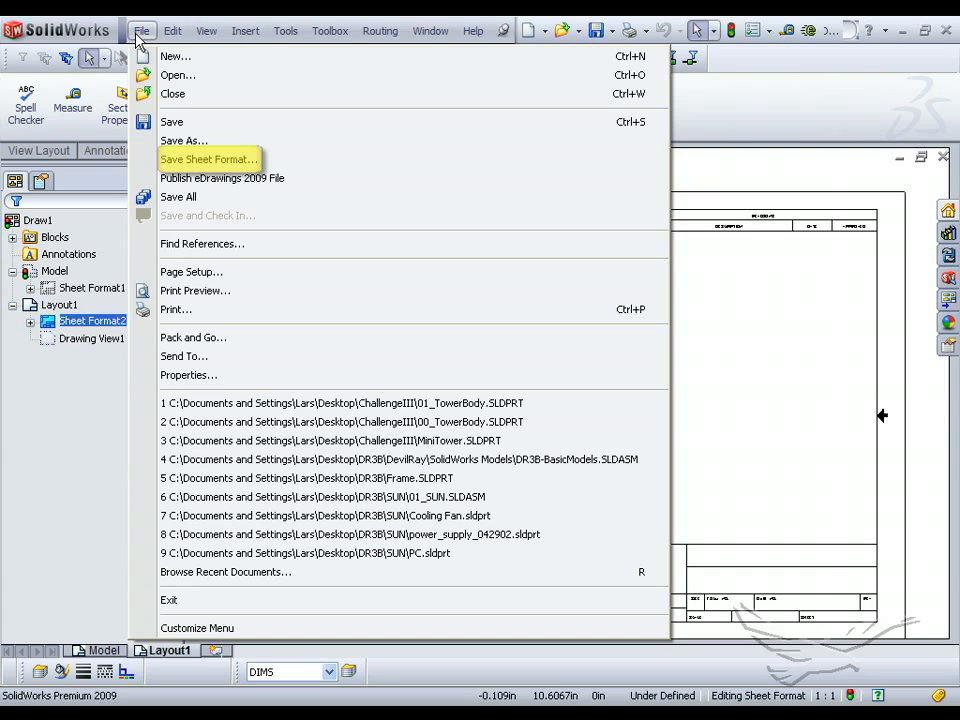
{"action": "left_click", "coordinate": [210, 162]}
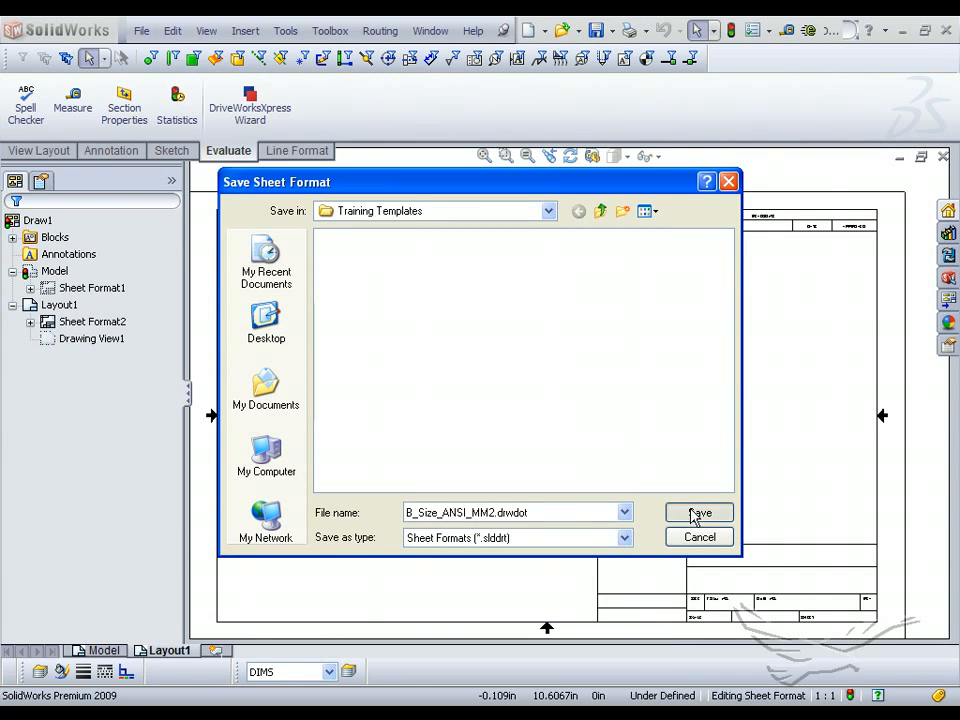
{"action": "left_click", "coordinate": [697, 513]}
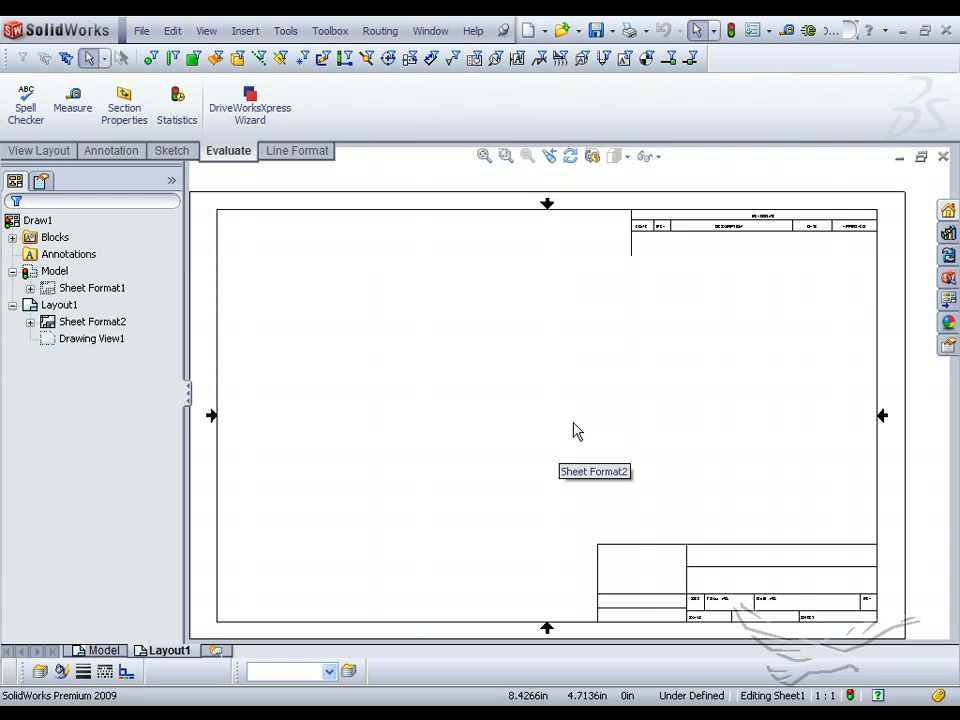
Step: Close the imported drawing without saving and start a new document from the second B-size drawing template
{"action": "left_click", "coordinate": [943, 157]}
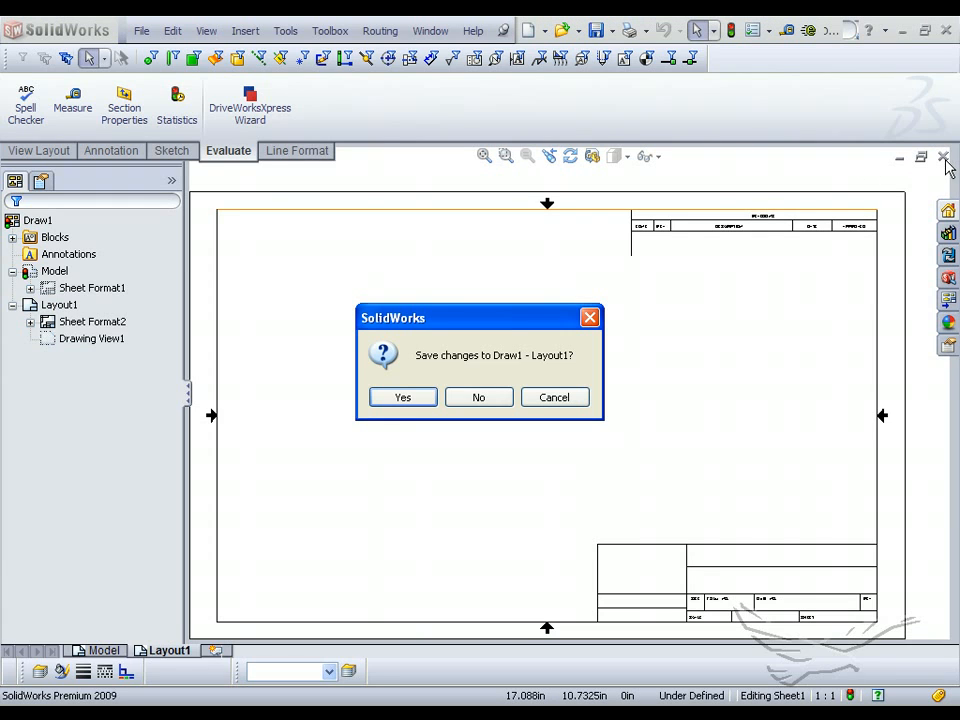
{"action": "left_click", "coordinate": [485, 400]}
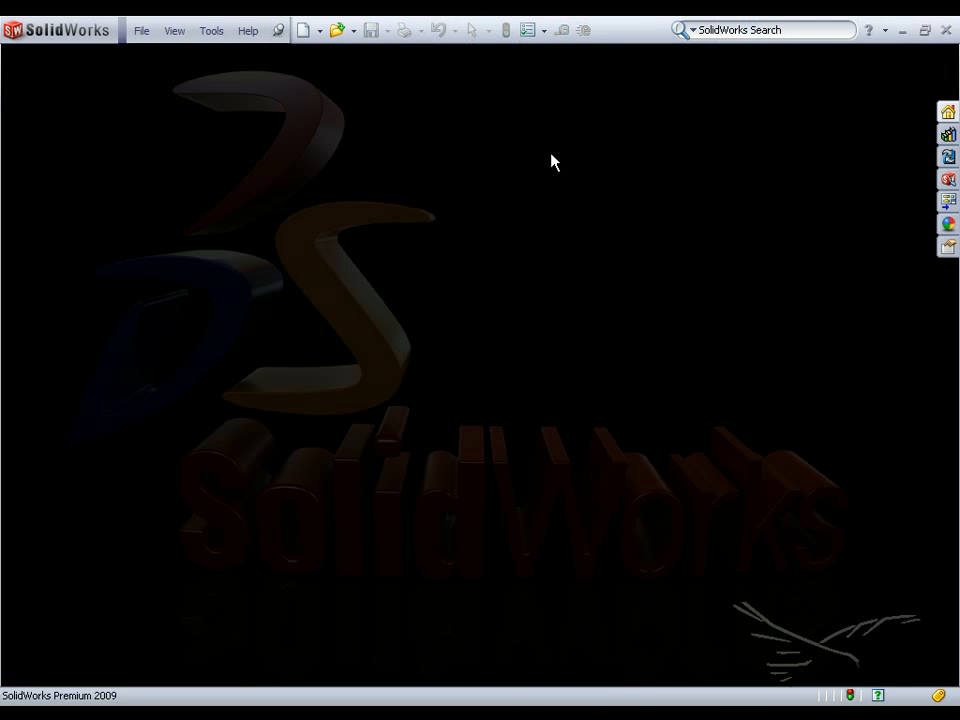
{"action": "left_click", "coordinate": [304, 32]}
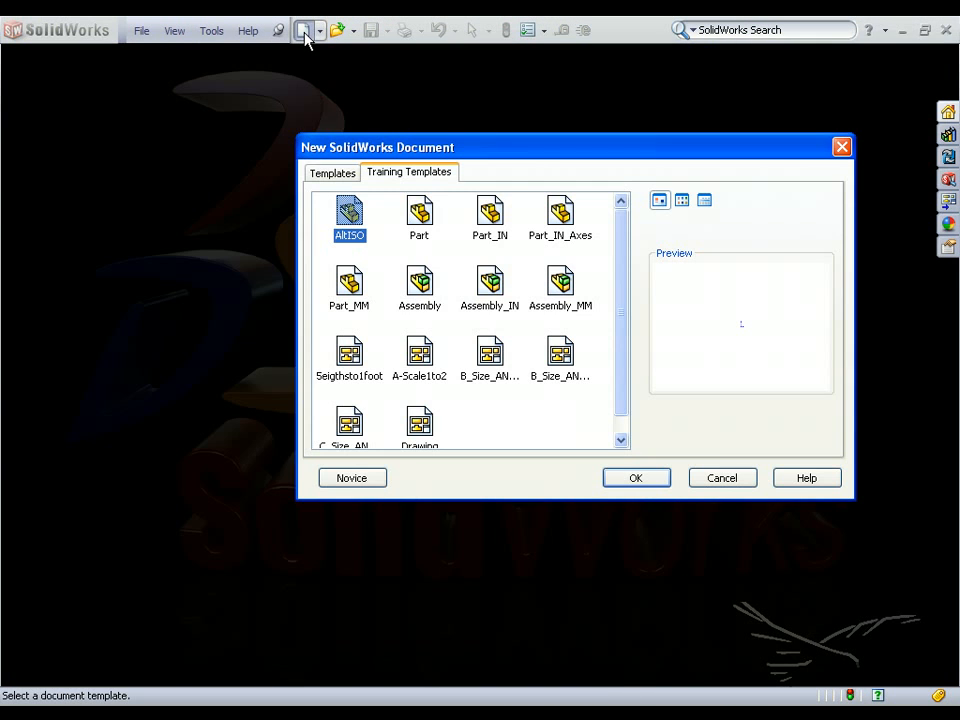
{"action": "left_click", "coordinate": [562, 355]}
{"action": "left_click", "coordinate": [636, 480]}
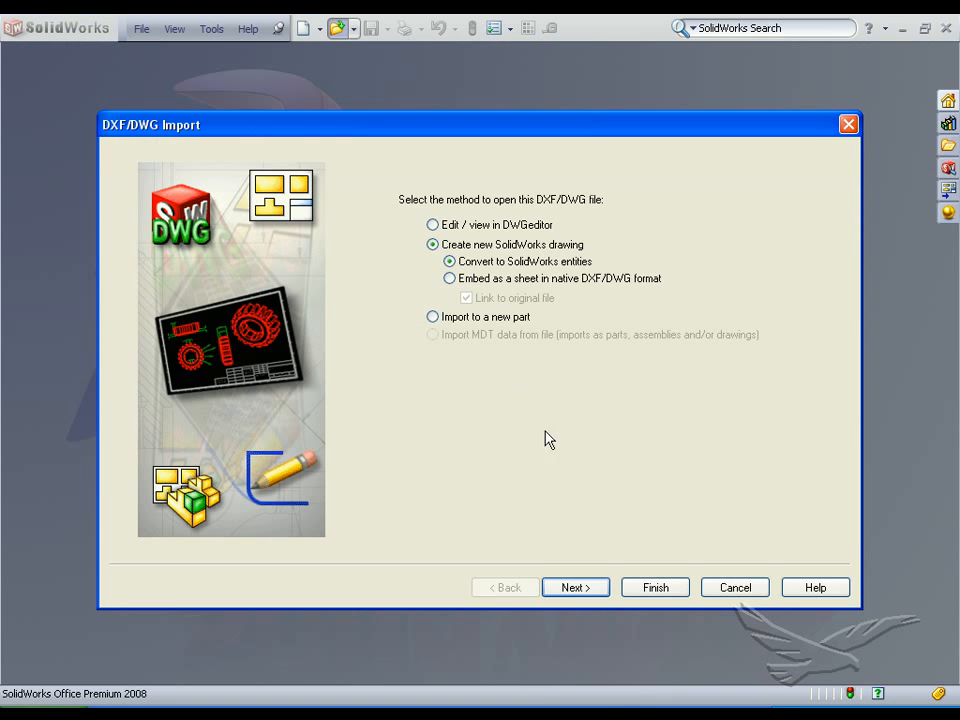
Step: Import the bearing DWG as a new SolidWorks drawing with converted entities and all layers, previewing section A-A and the title block on a white background
{"action": "left_click", "coordinate": [579, 585]}
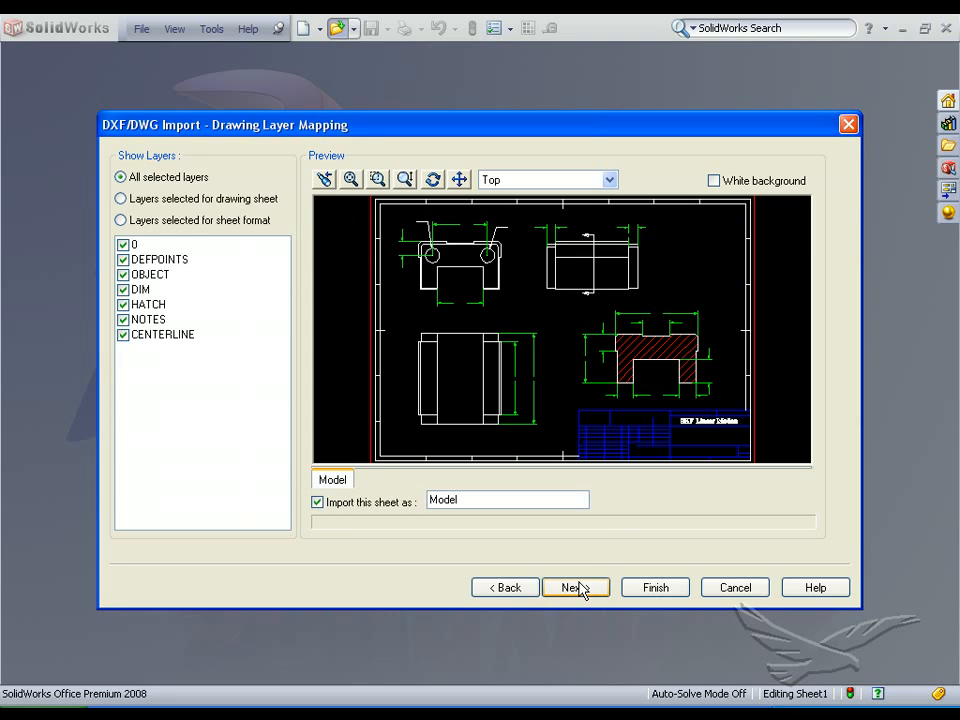
{"action": "left_click", "coordinate": [713, 181]}
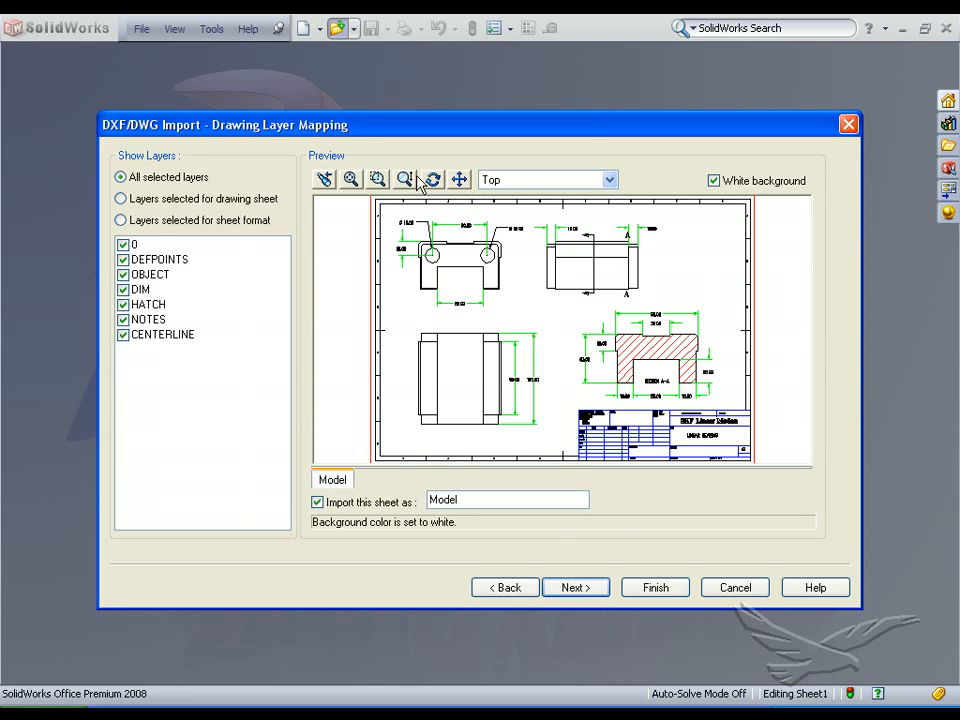
{"action": "left_click", "coordinate": [377, 180]}
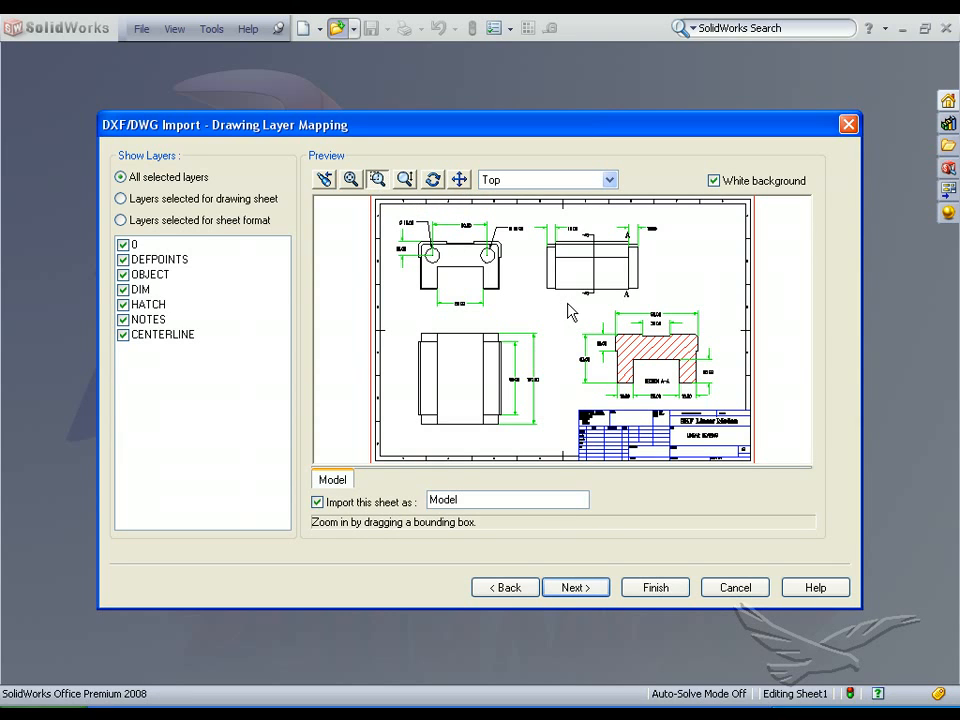
{"action": "left_click_drag", "start_coordinate": [567, 304], "coordinate": [735, 413]}
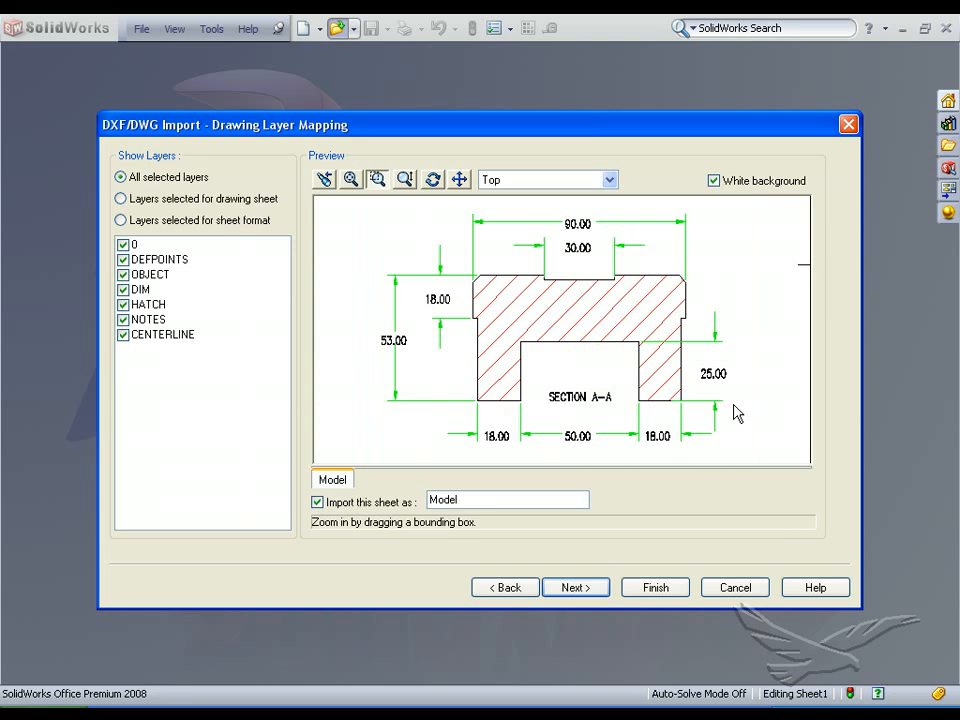
{"action": "left_click", "coordinate": [459, 180]}
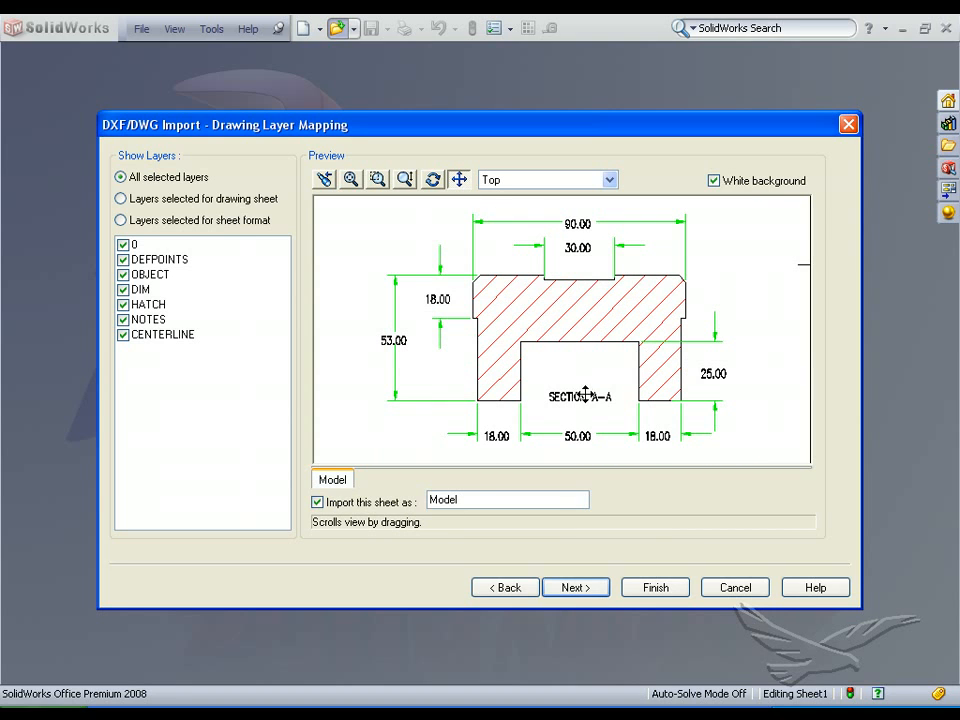
{"action": "left_click_drag", "start_coordinate": [586, 393], "coordinate": [576, 352]}
{"action": "mouse_move", "coordinate": [540, 287]}
{"action": "left_mouse_down"}
{"action": "mouse_move", "coordinate": [496, 196]}
{"action": "mouse_move", "coordinate": [516, 253]}
{"action": "left_mouse_up"}
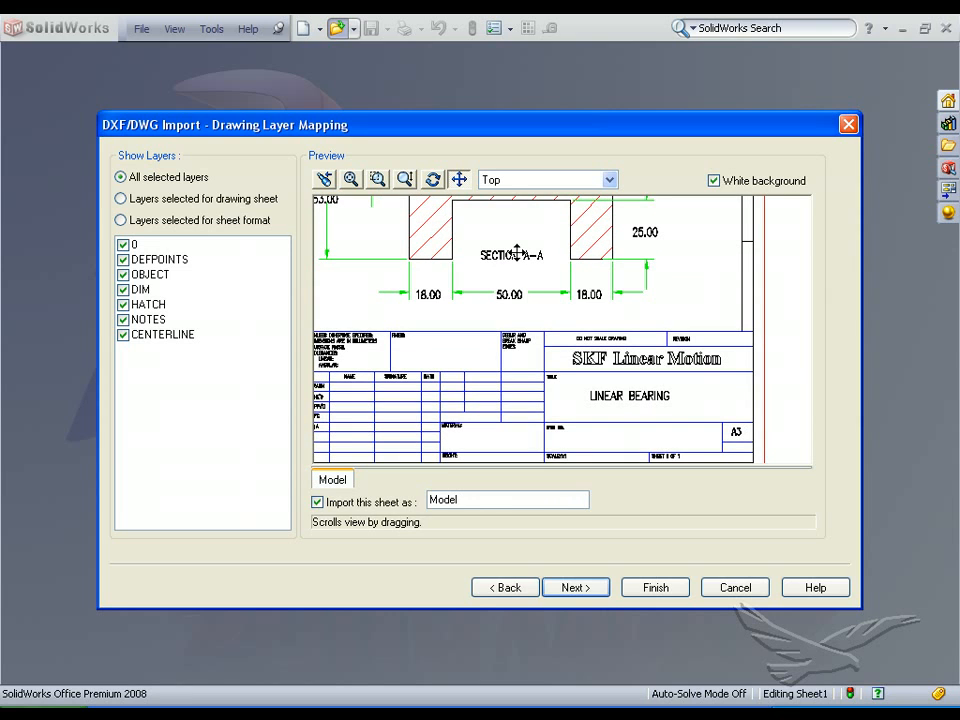
{"action": "left_click", "coordinate": [650, 589]}
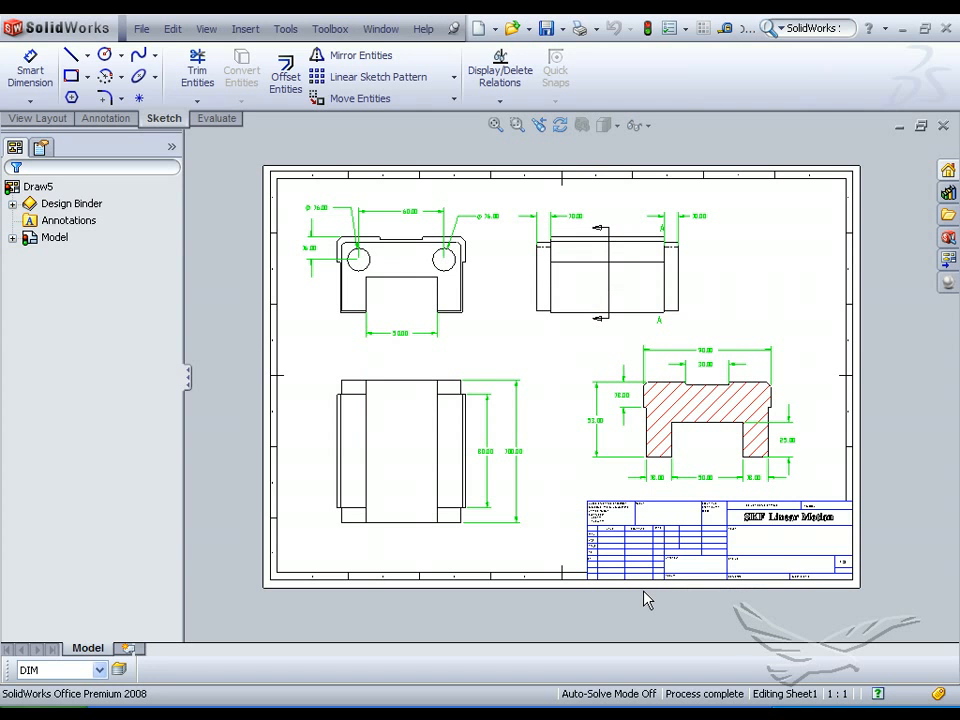
Step: Hide the HATCH layer in the imported bearing drawing
{"action": "left_click", "coordinate": [118, 670]}
{"action": "left_click", "coordinate": [186, 142]}
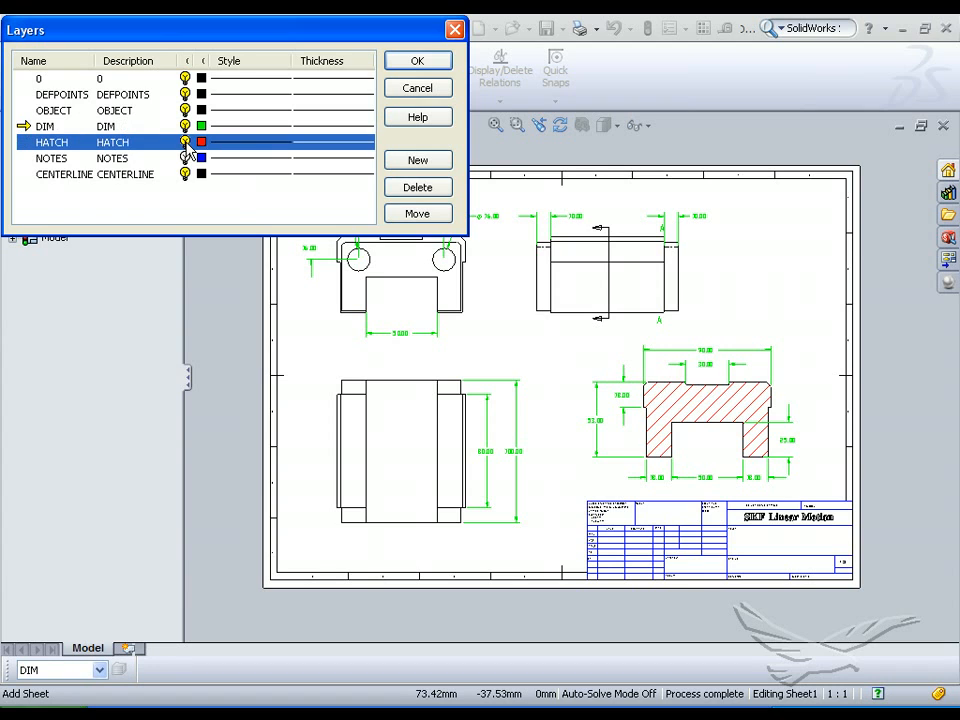
{"action": "left_click", "coordinate": [418, 62]}
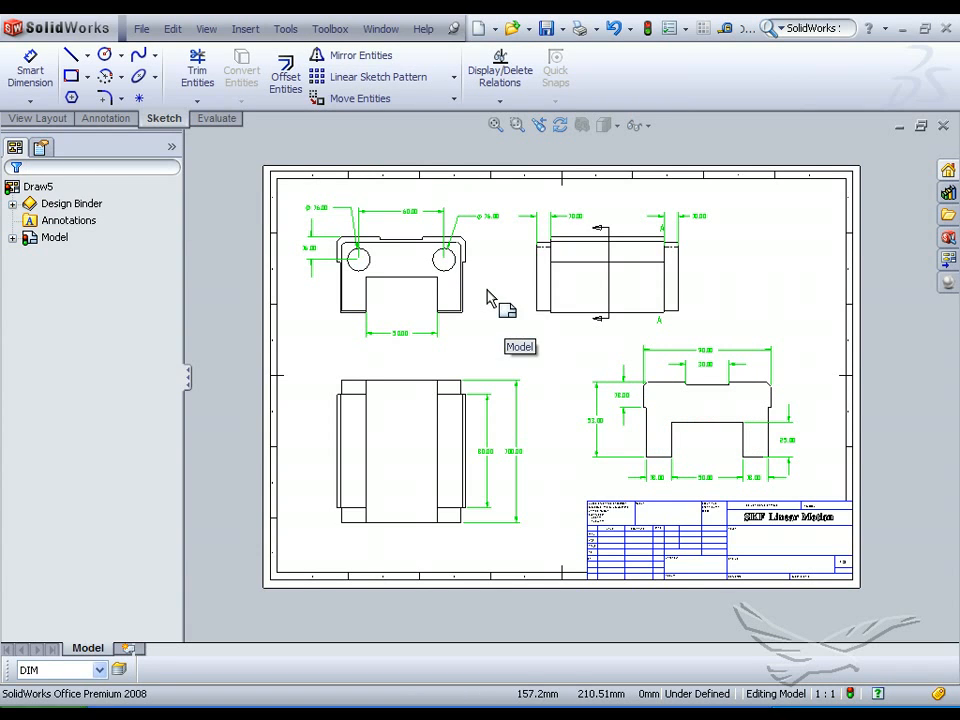
Step: Try to change the 90 mm overall width dimension of the imported bearing section view
{"action": "left_click", "coordinate": [516, 125]}
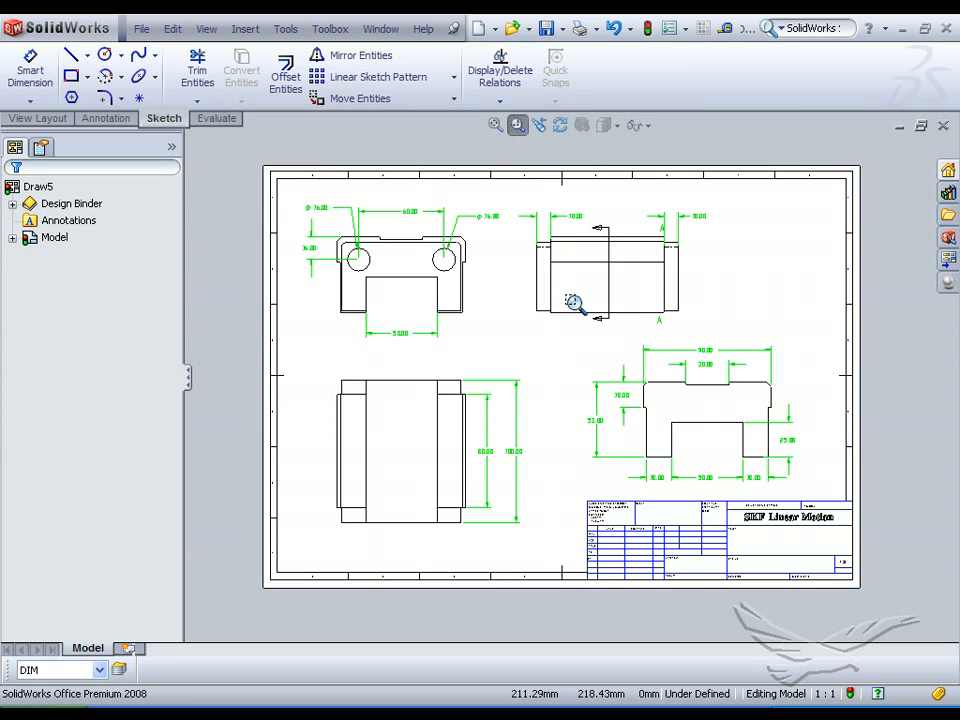
{"action": "left_click_drag", "start_coordinate": [566, 328], "coordinate": [834, 502]}
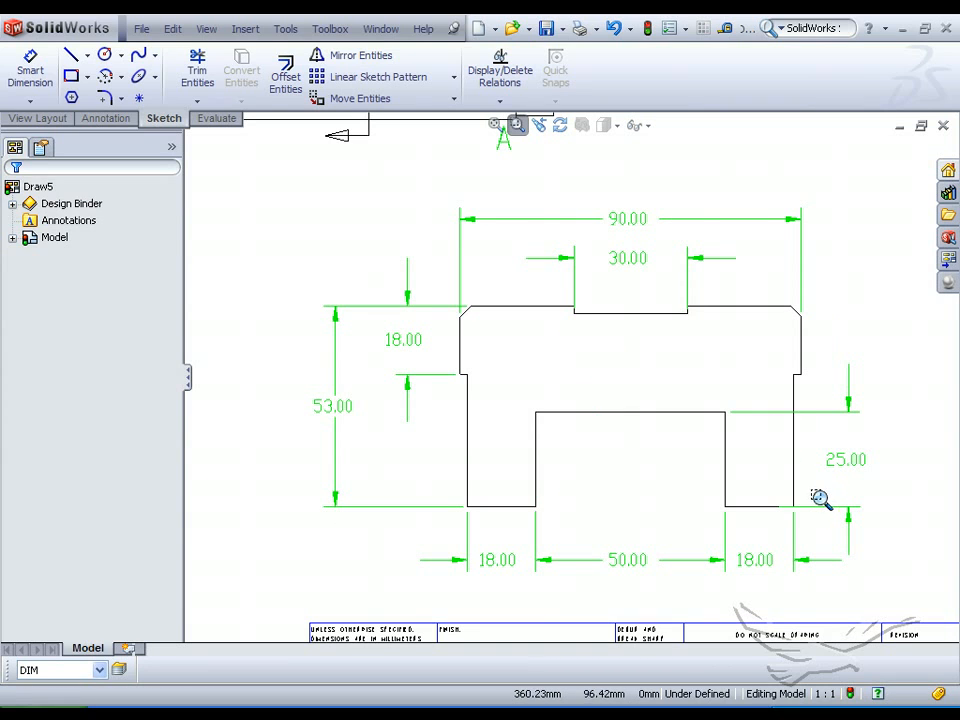
{"action": "double_click", "coordinate": [638, 219]}
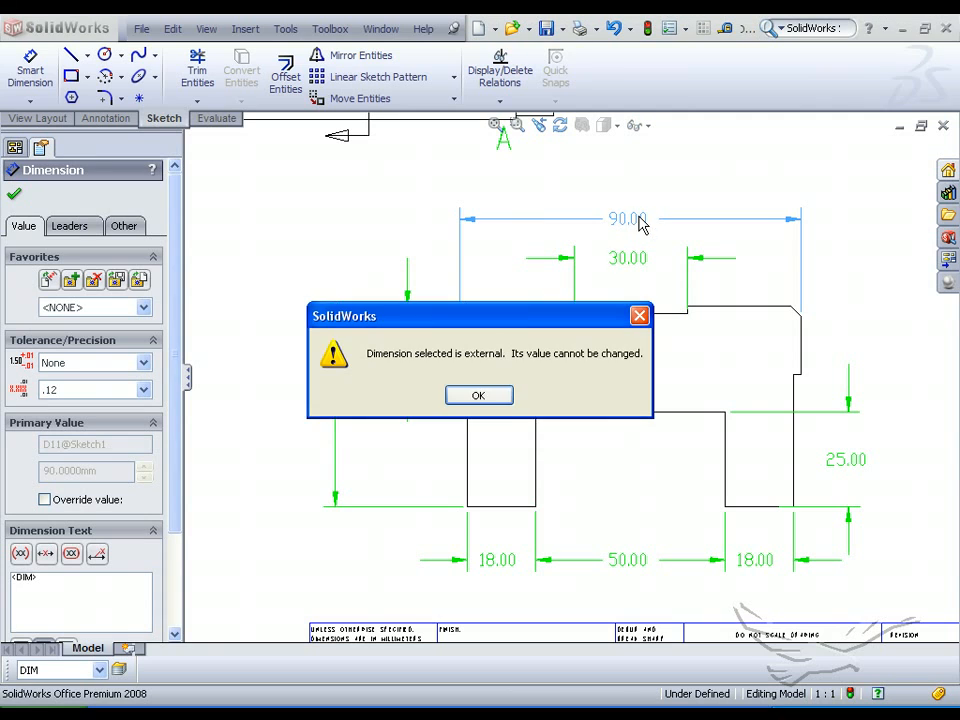
{"action": "left_click", "coordinate": [488, 397]}
Step: Pull the slot's left side line in the section view out of vertical, and undo the moves
{"action": "left_click", "coordinate": [579, 469]}
{"action": "left_click_drag", "start_coordinate": [537, 462], "coordinate": [512, 497]}
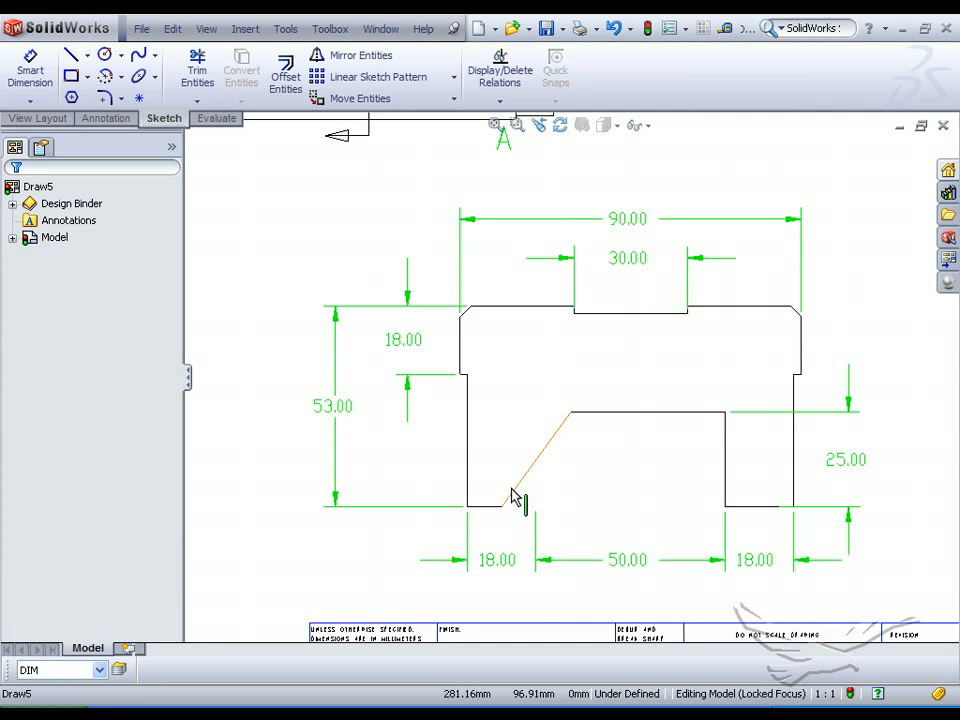
{"action": "left_click", "coordinate": [513, 490]}
{"action": "left_click", "coordinate": [435, 486]}
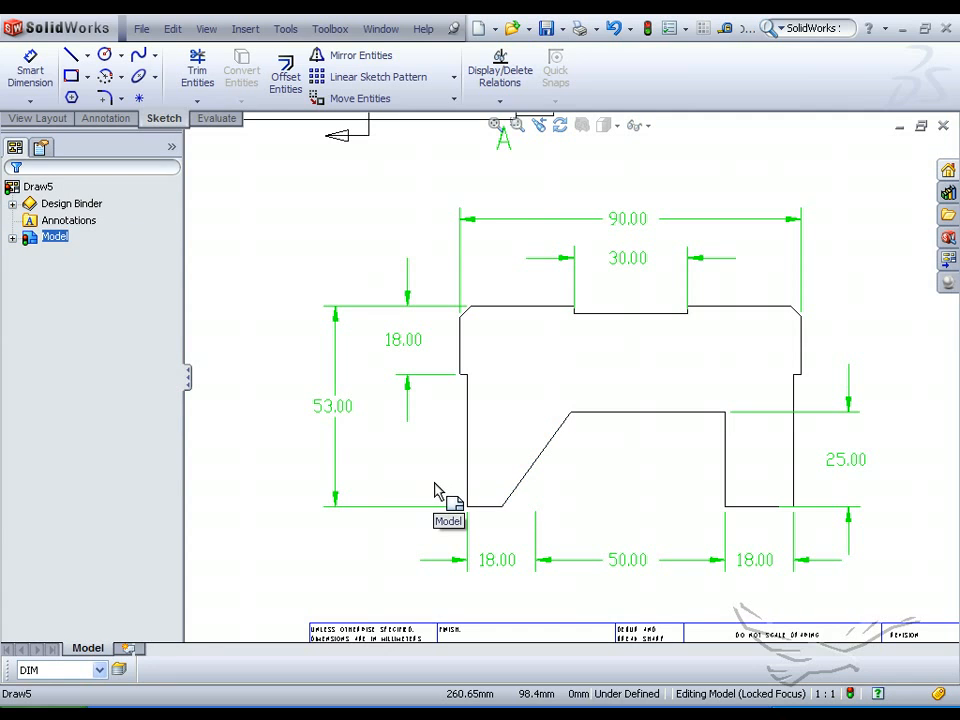
{"action": "key", "text": "ctrl+z"}
{"action": "key", "text": "ctrl+z"}
{"action": "key", "text": "Escape"}
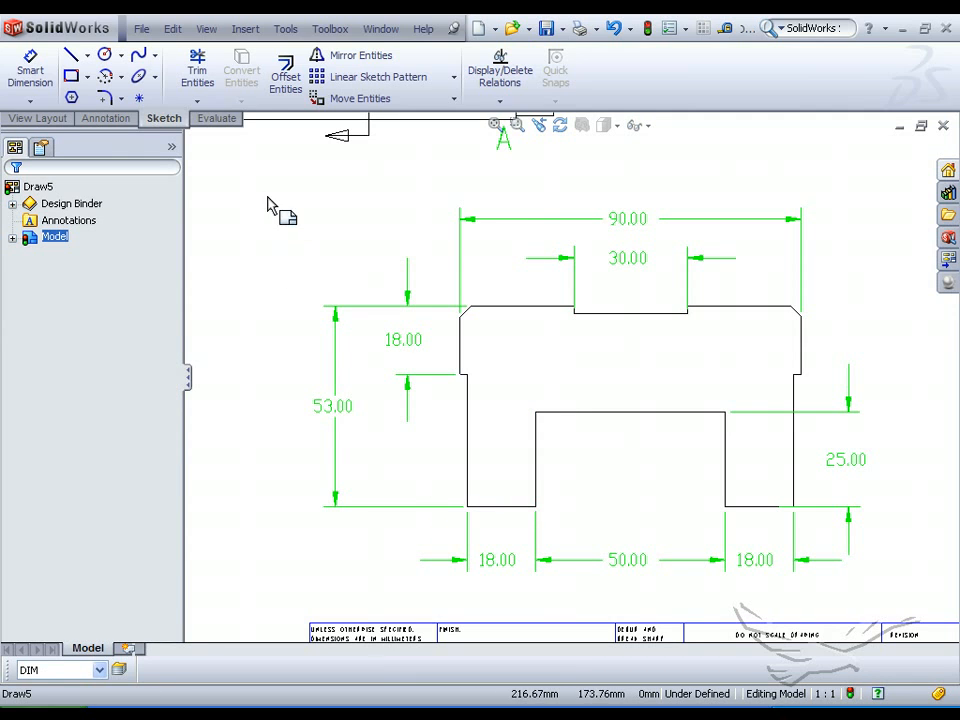
Step: Apply Constrain All relations to the section view's geometry
{"action": "left_click_drag", "start_coordinate": [272, 182], "coordinate": [905, 602]}
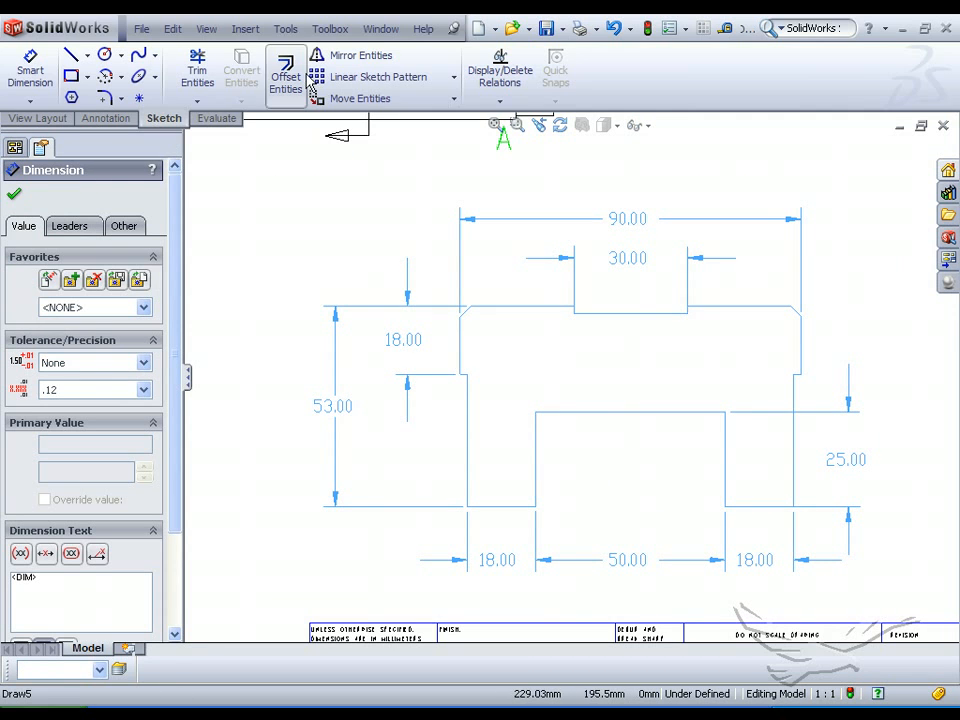
{"action": "left_click", "coordinate": [287, 29]}
{"action": "mouse_move", "coordinate": [336, 337]}
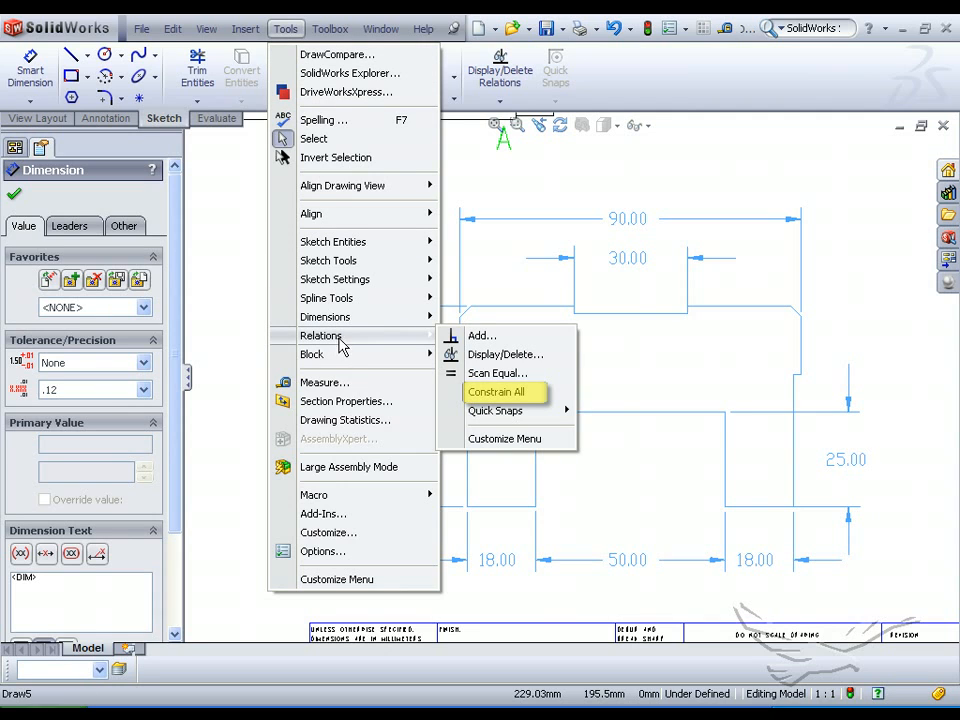
{"action": "left_click", "coordinate": [486, 398]}
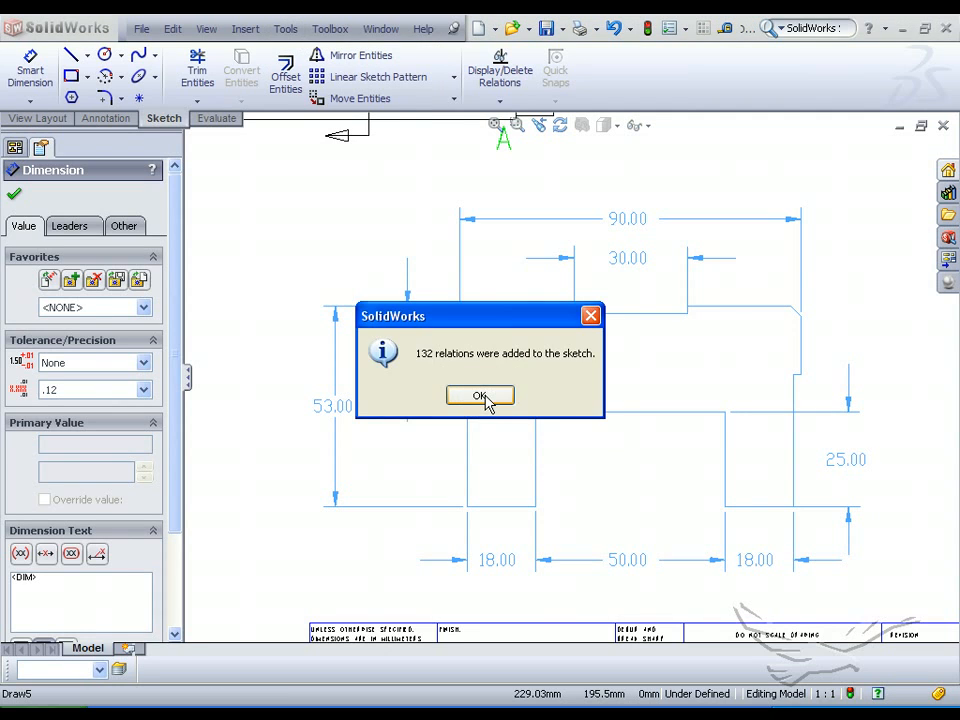
{"action": "left_click", "coordinate": [465, 397]}
{"action": "left_click", "coordinate": [429, 456]}
Step: Move the slot's left vertical line by its endpoint to test the added relations, and undo the move
{"action": "left_click", "coordinate": [538, 478]}
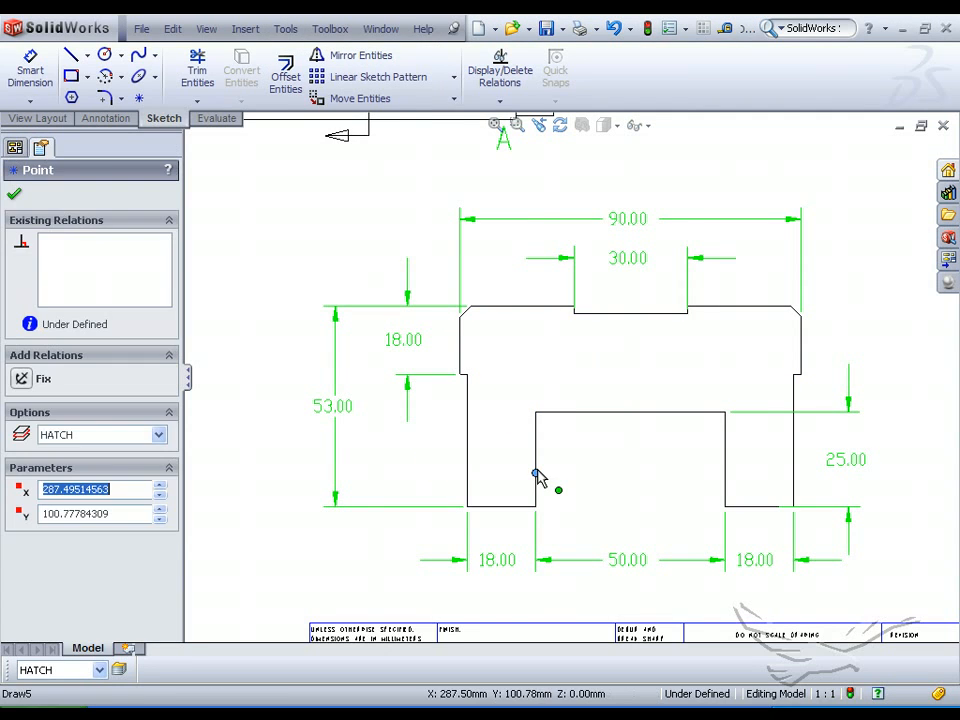
{"action": "left_click", "coordinate": [539, 497]}
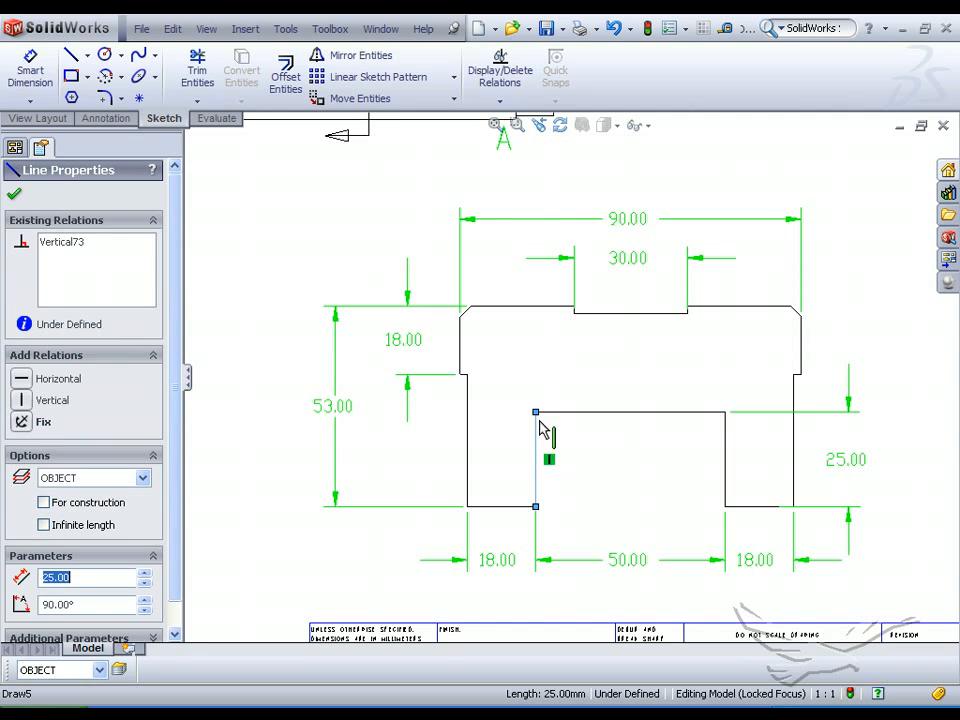
{"action": "left_click_drag", "start_coordinate": [536, 411], "coordinate": [598, 413]}
{"action": "left_click_drag", "start_coordinate": [597, 507], "coordinate": [566, 514]}
{"action": "key", "text": "ctrl+z"}
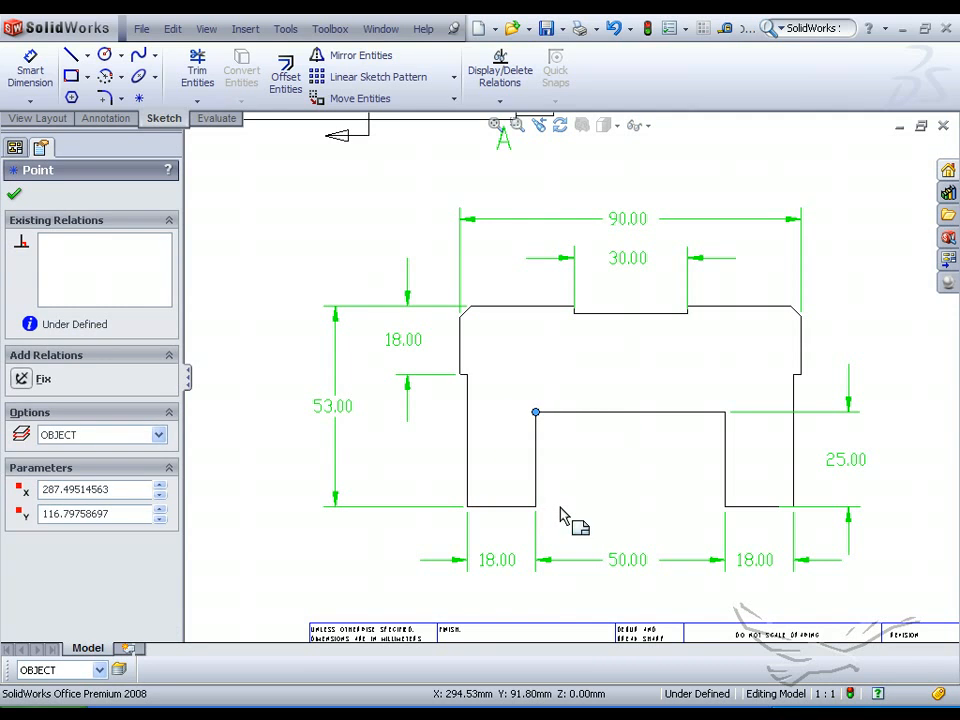
{"action": "left_click", "coordinate": [580, 505]}
Step: Attach the imported dimensions to the section view's geometry with Attach Dimensions
{"action": "mouse_move", "coordinate": [219, 167]}
{"action": "left_mouse_down"}
{"action": "mouse_move", "coordinate": [793, 561]}
{"action": "mouse_move", "coordinate": [879, 589]}
{"action": "left_mouse_up"}
{"action": "left_click", "coordinate": [285, 28]}
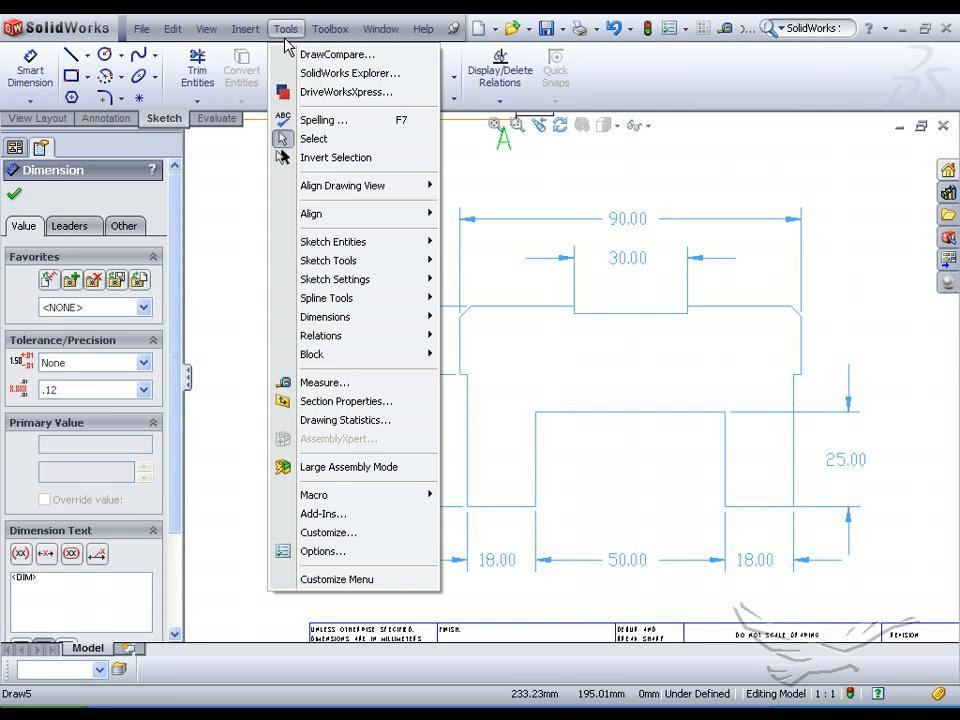
{"action": "mouse_move", "coordinate": [328, 320]}
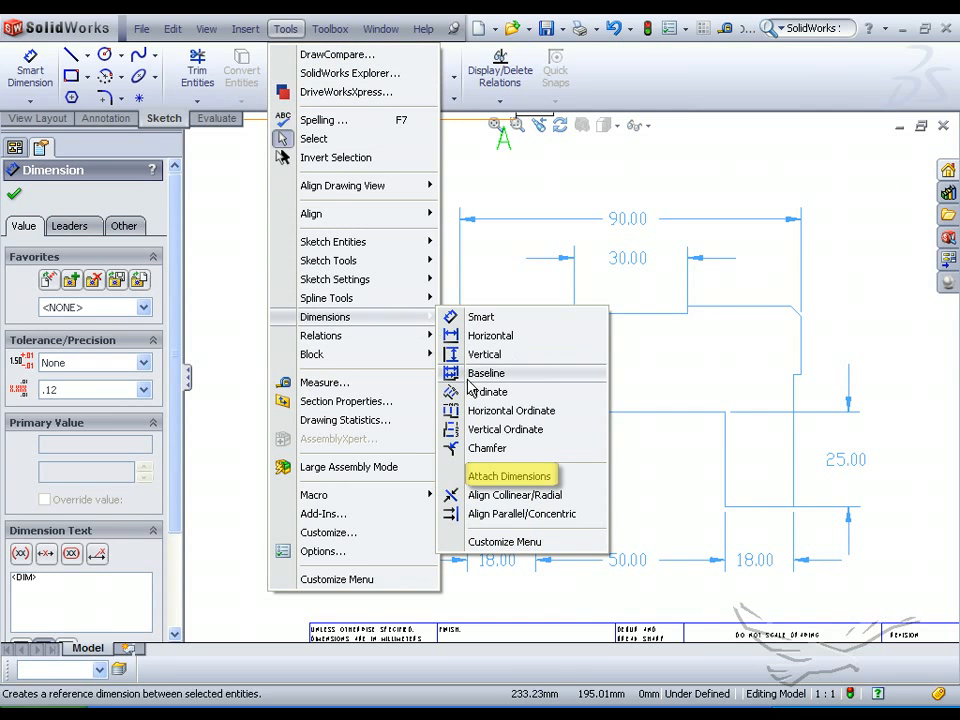
{"action": "left_click", "coordinate": [505, 476]}
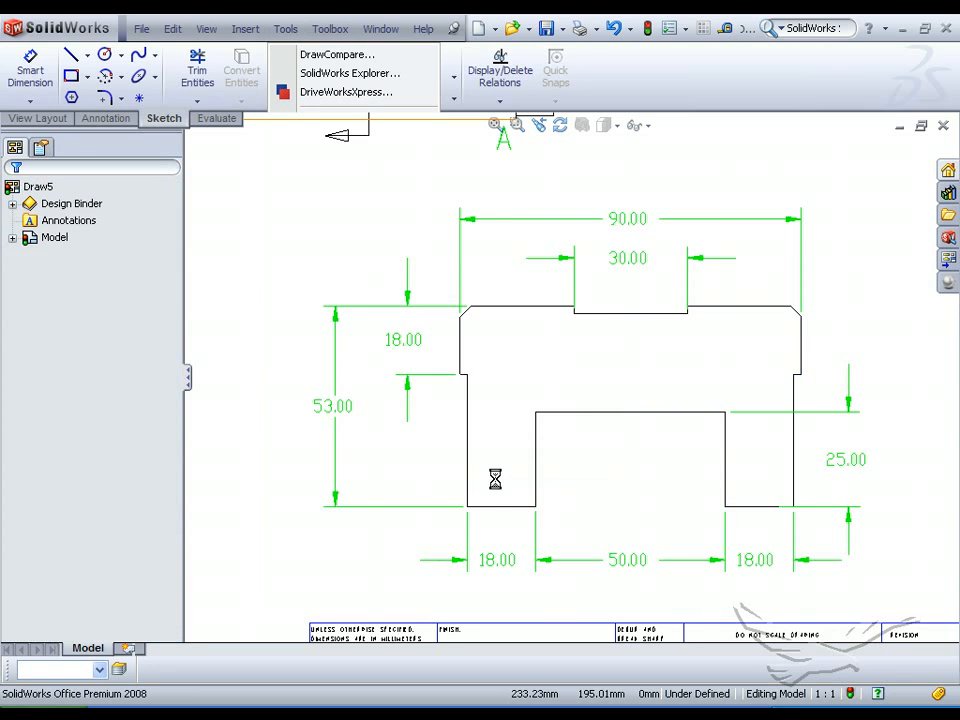
{"action": "left_click", "coordinate": [479, 396]}
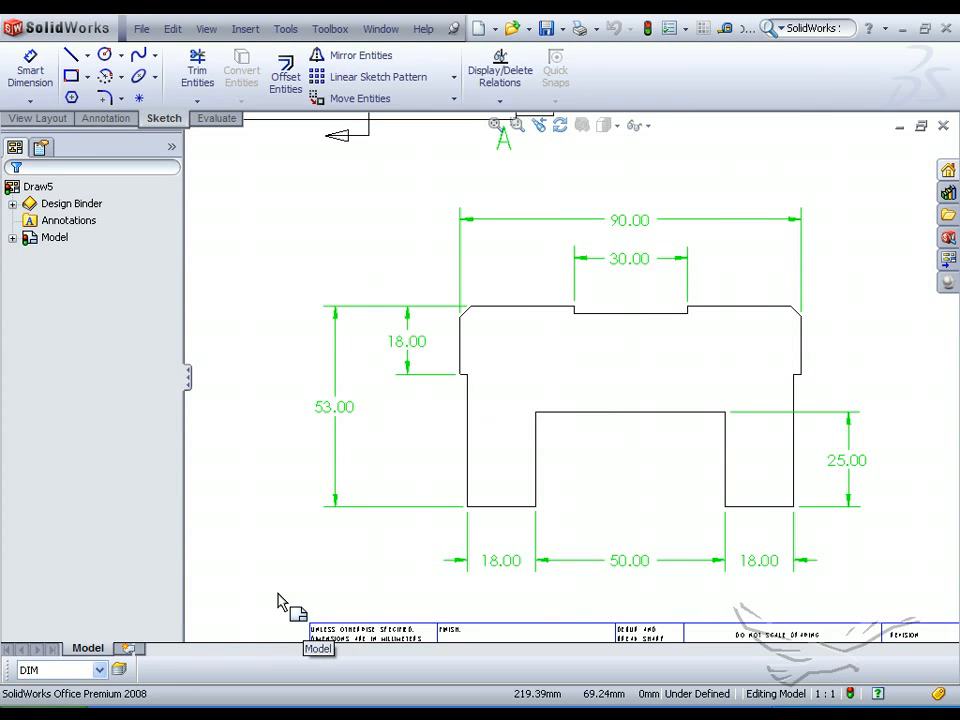
{"action": "left_click", "coordinate": [284, 605]}
Step: Try 25 mm for the upper shoulder's height dimension in the section view, and settle on 15 mm
{"action": "double_click", "coordinate": [407, 341]}
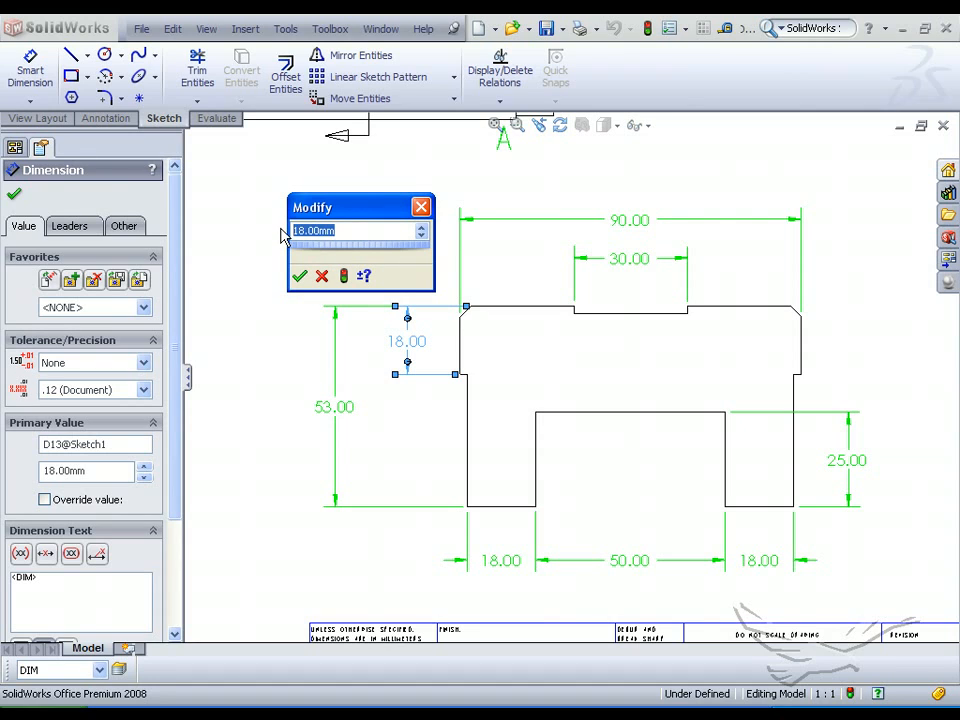
{"action": "type", "text": "25"}
{"action": "left_click", "coordinate": [344, 275]}
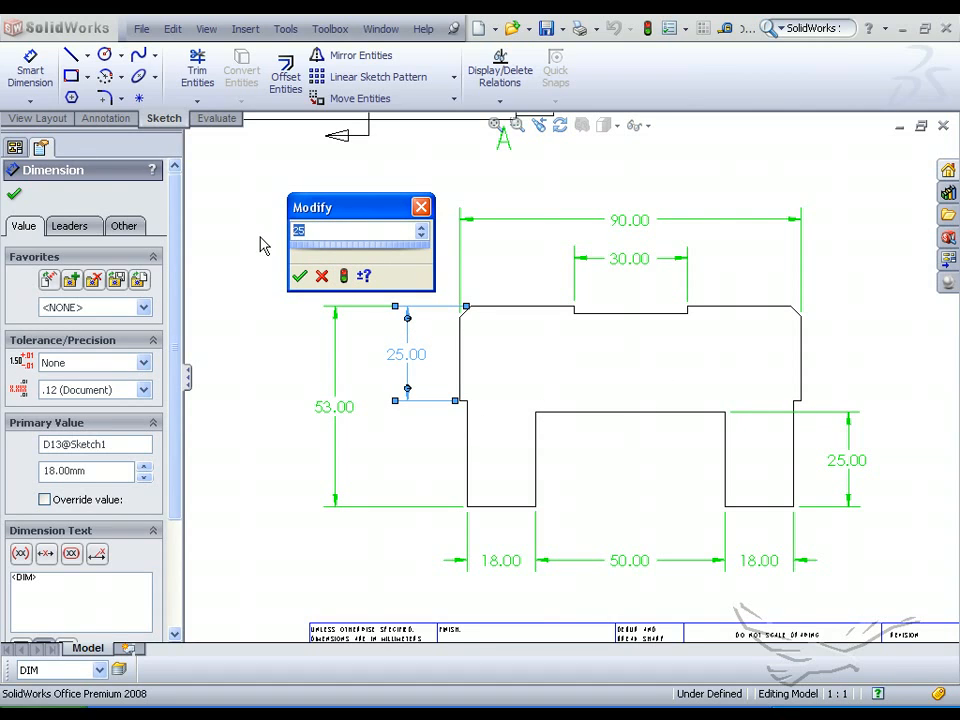
{"action": "type", "text": "15"}
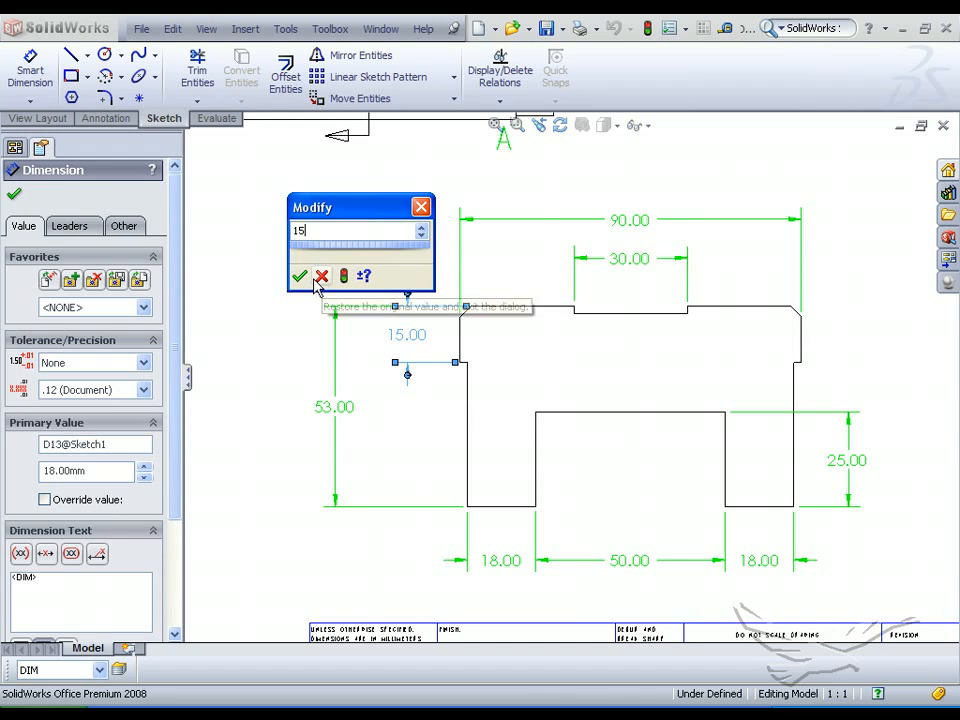
{"action": "left_click", "coordinate": [299, 276]}
{"action": "left_click", "coordinate": [249, 212]}
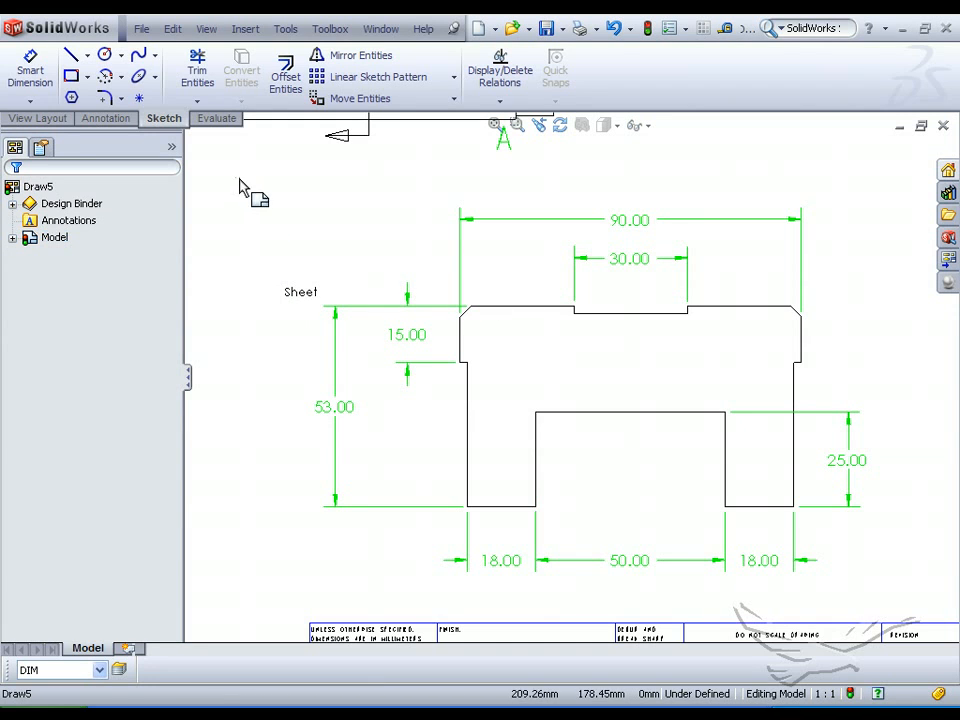
Step: Copy the entire section view profile together with its dimensions
{"action": "mouse_move", "coordinate": [236, 179]}
{"action": "left_mouse_down"}
{"action": "mouse_move", "coordinate": [770, 556]}
{"action": "mouse_move", "coordinate": [885, 606]}
{"action": "mouse_move", "coordinate": [885, 596]}
{"action": "left_mouse_up"}
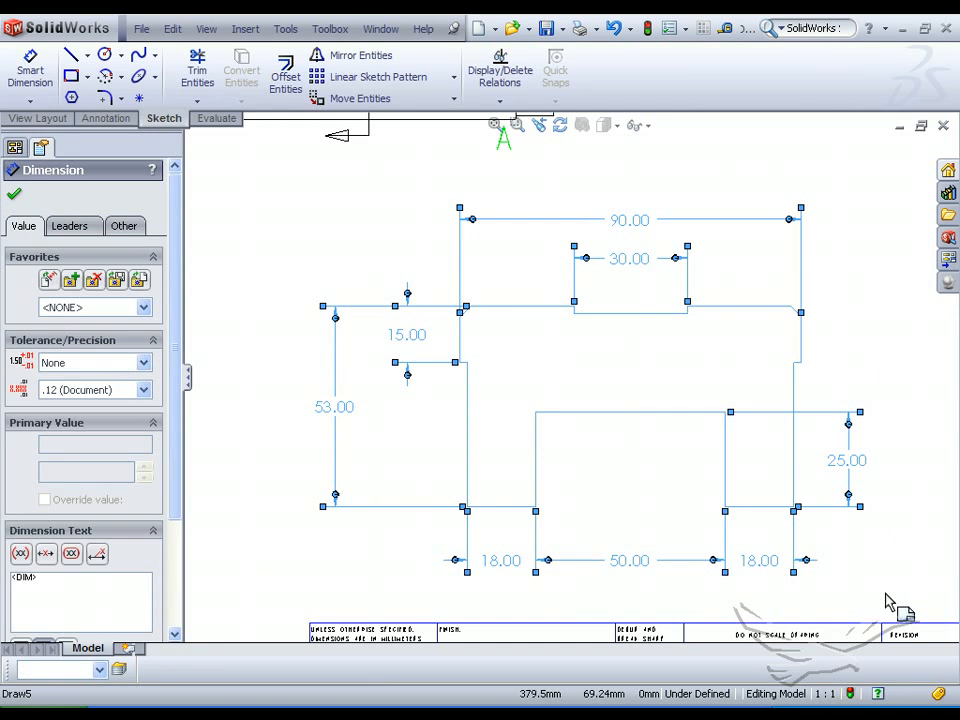
{"action": "left_click", "coordinate": [169, 28]}
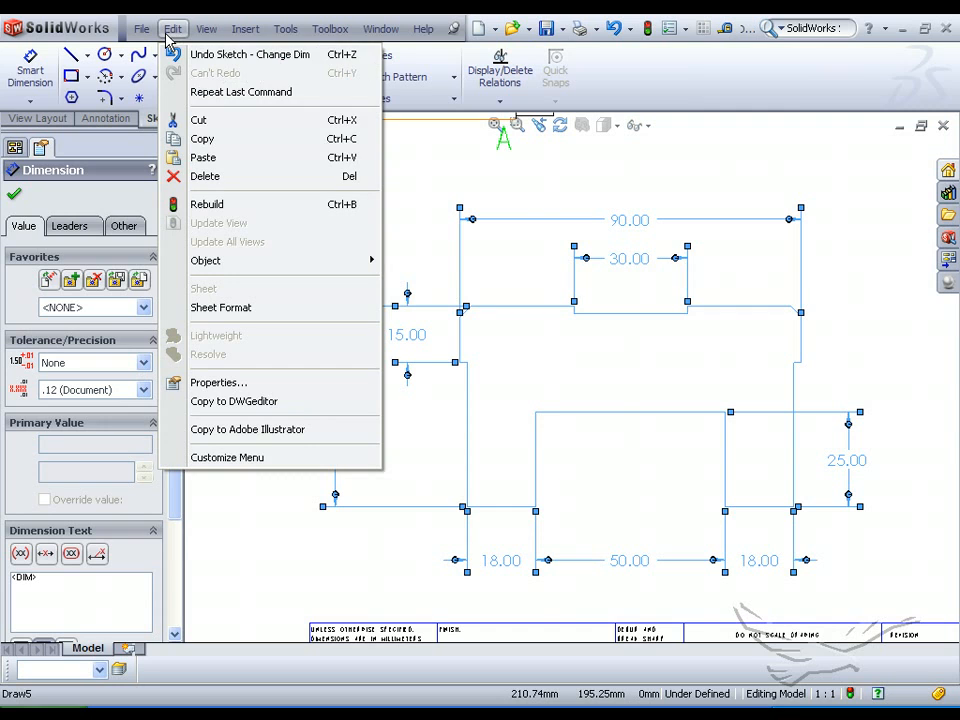
{"action": "left_click", "coordinate": [205, 140]}
{"action": "left_click", "coordinate": [257, 213]}
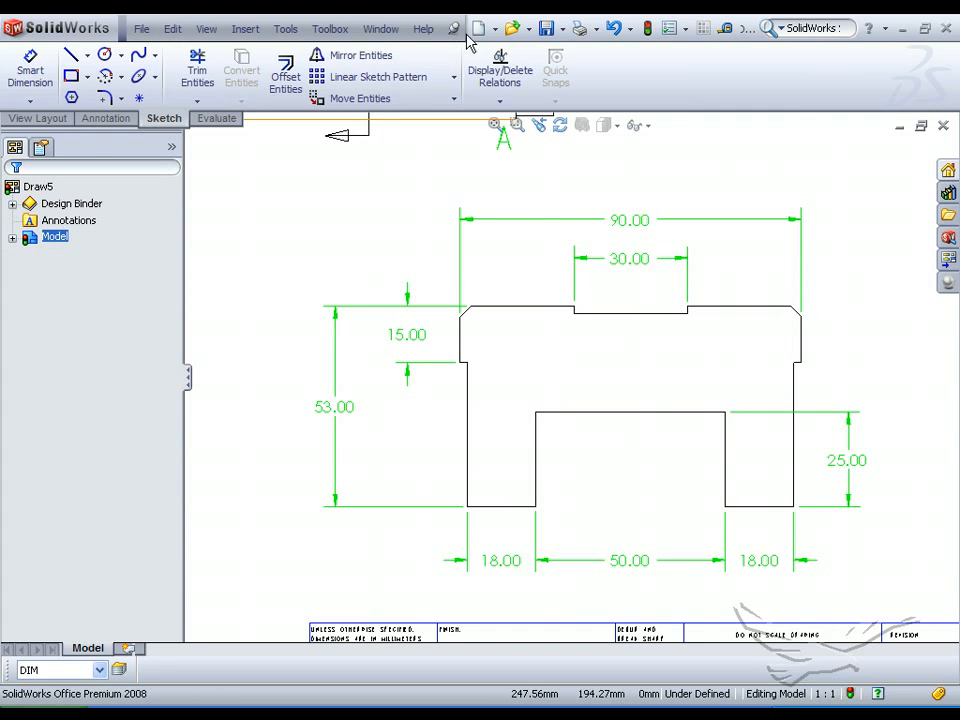
Step: Start a new part and paste the copied section profile onto the Front Plane
{"action": "left_click", "coordinate": [478, 29]}
{"action": "double_click", "coordinate": [383, 432]}
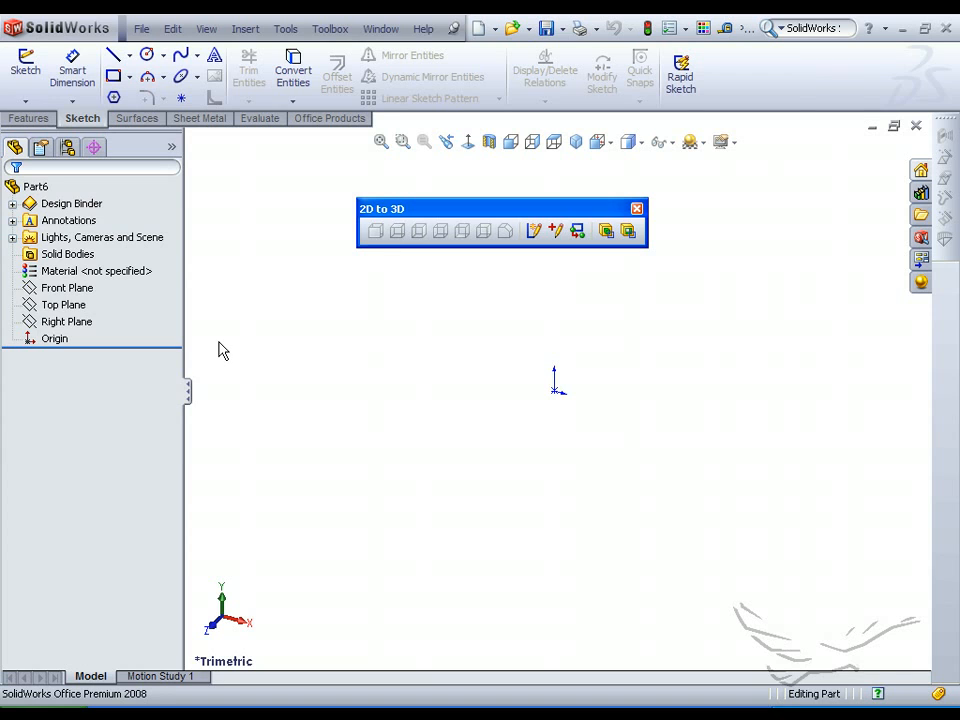
{"action": "left_click", "coordinate": [87, 290]}
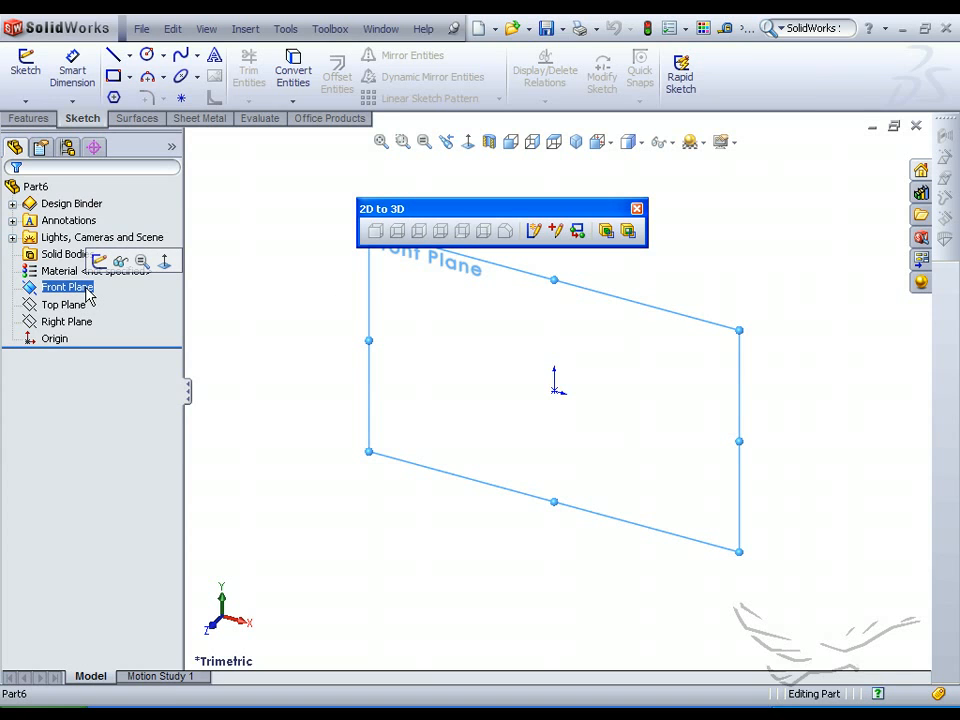
{"action": "left_click", "coordinate": [172, 29]}
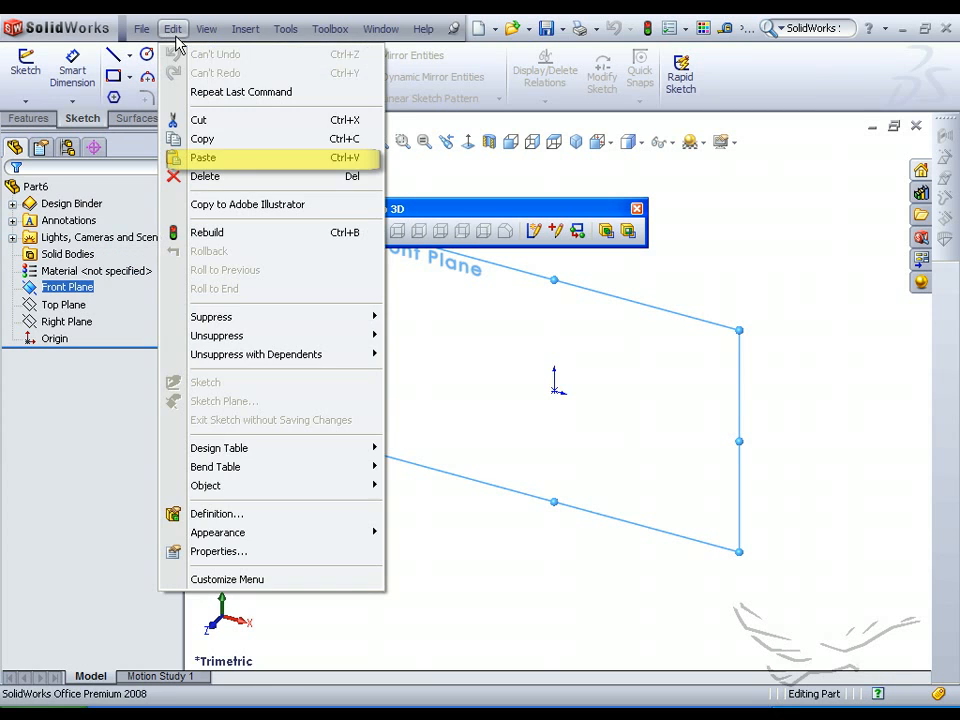
{"action": "left_click", "coordinate": [212, 159]}
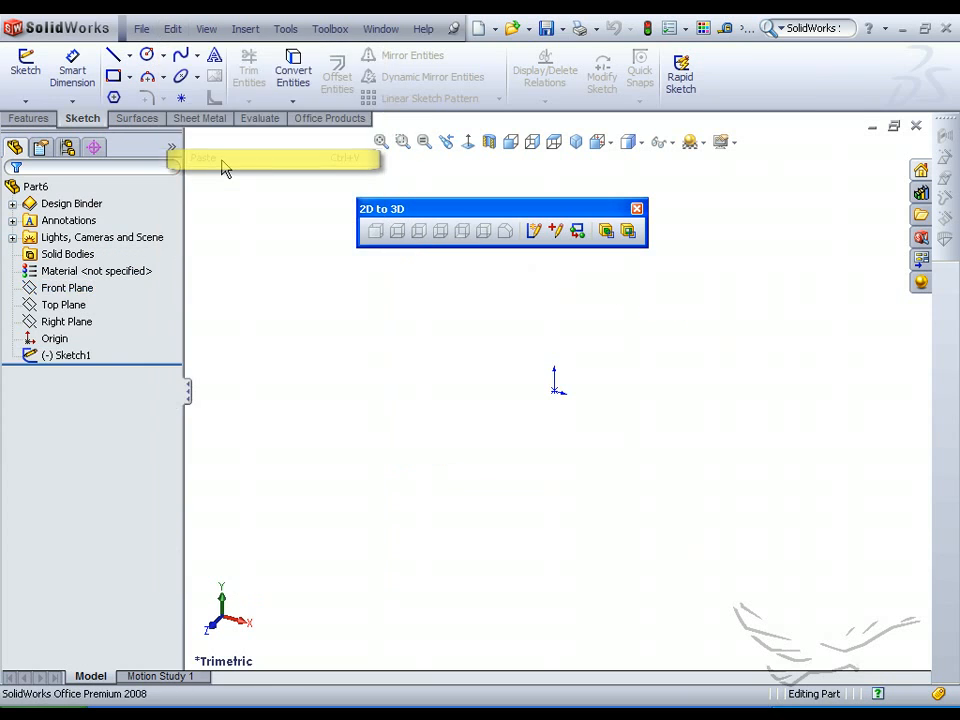
{"action": "left_click", "coordinate": [381, 142]}
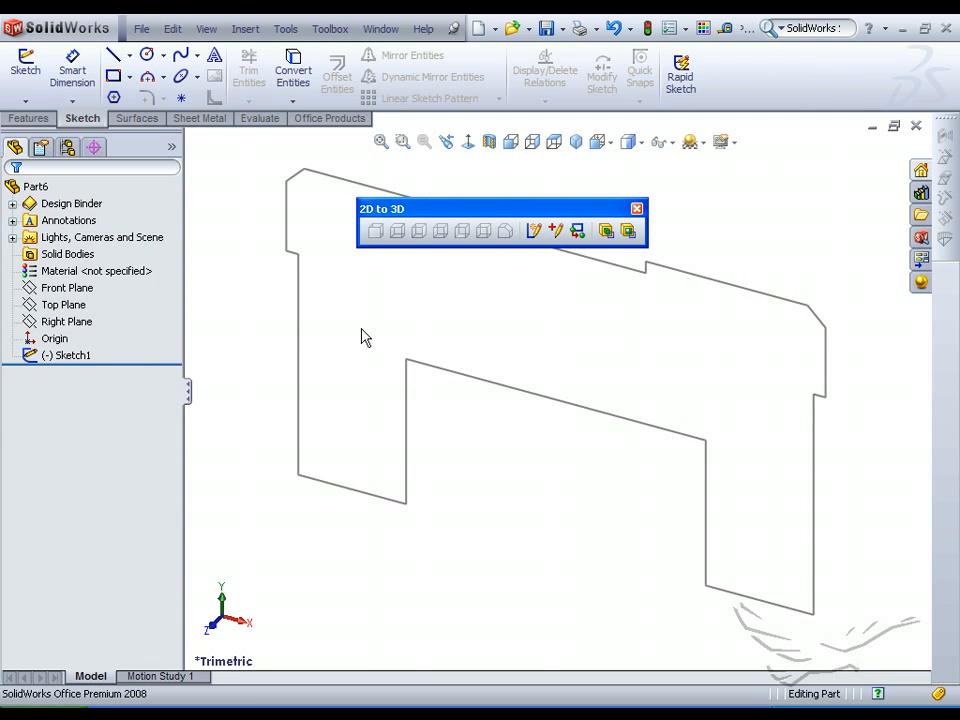
Step: Edit the pasted sketch and align the midpoint of the slot's upper line with the origin using Align Sketch
{"action": "right_click", "coordinate": [538, 393]}
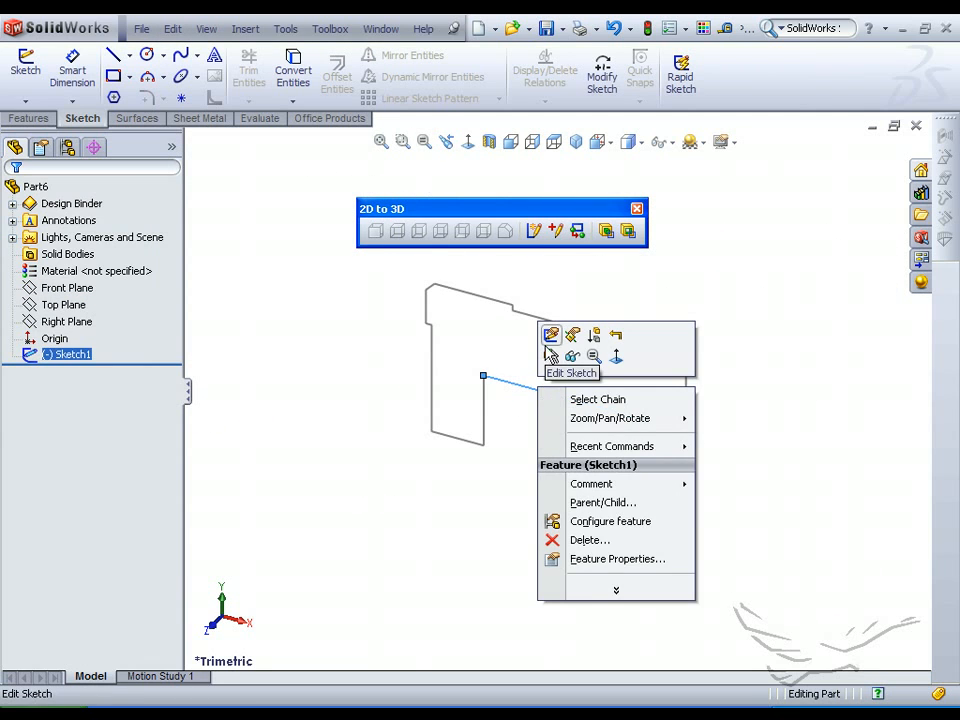
{"action": "left_click", "coordinate": [547, 352]}
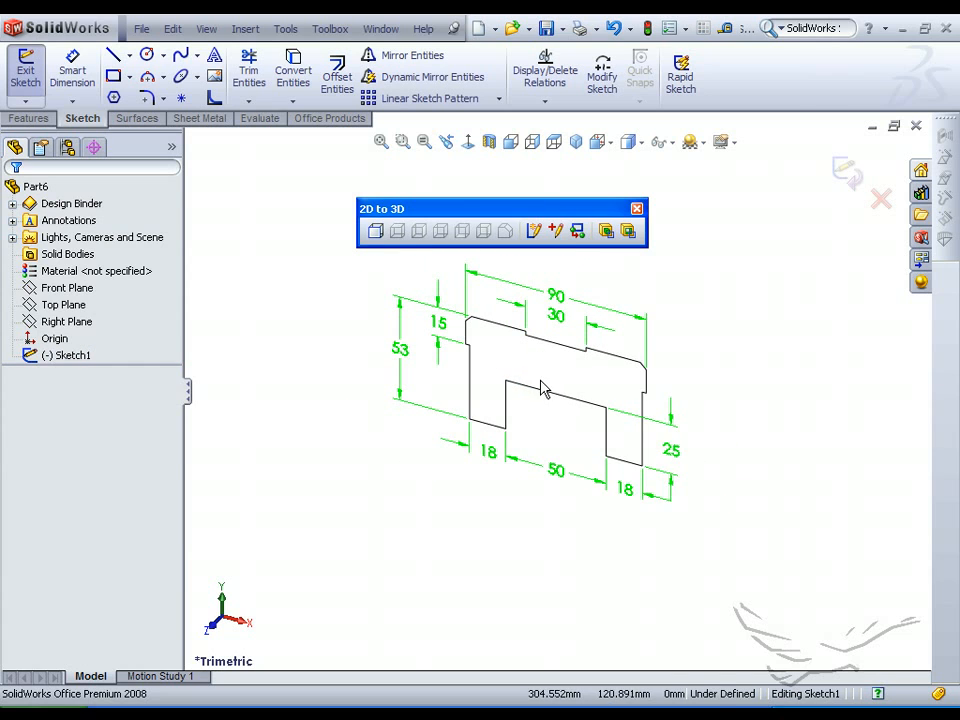
{"action": "right_click", "coordinate": [544, 390]}
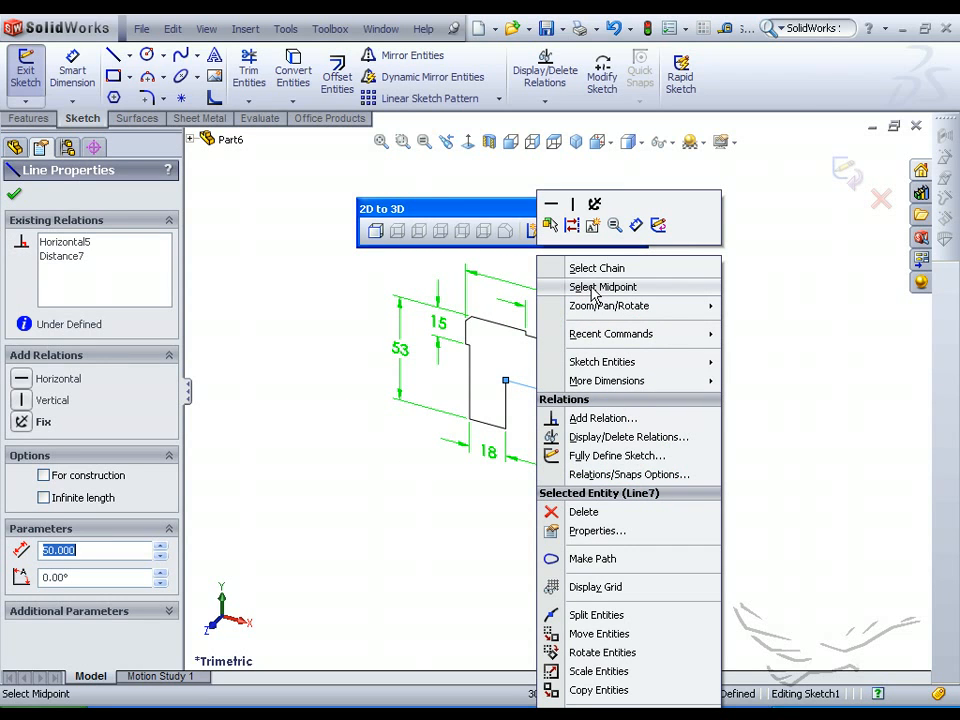
{"action": "left_click", "coordinate": [595, 288]}
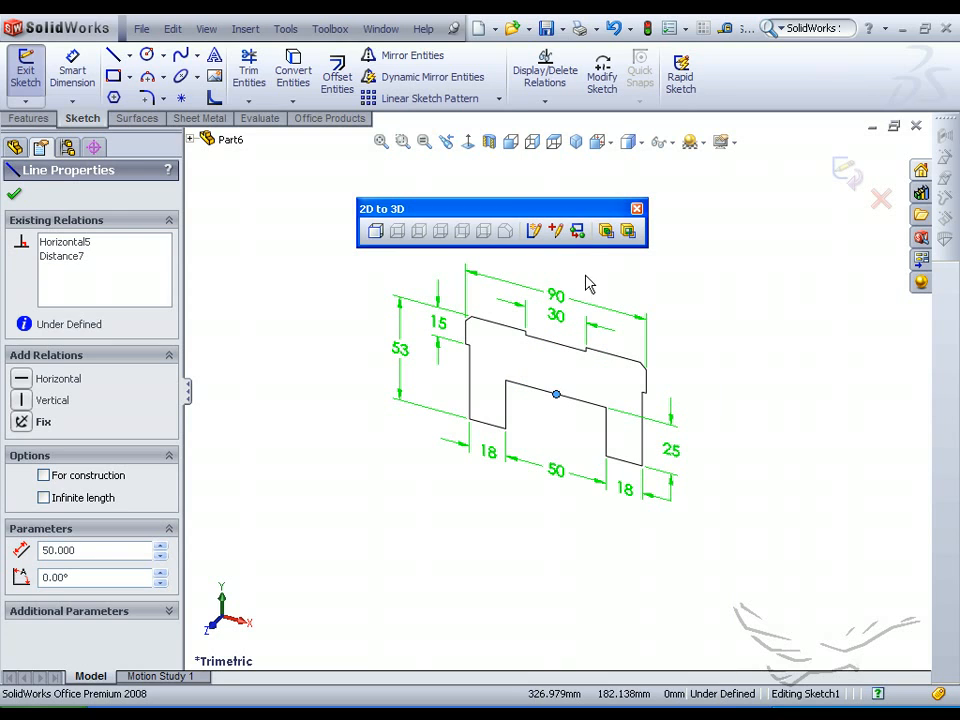
{"action": "left_click", "coordinate": [577, 236]}
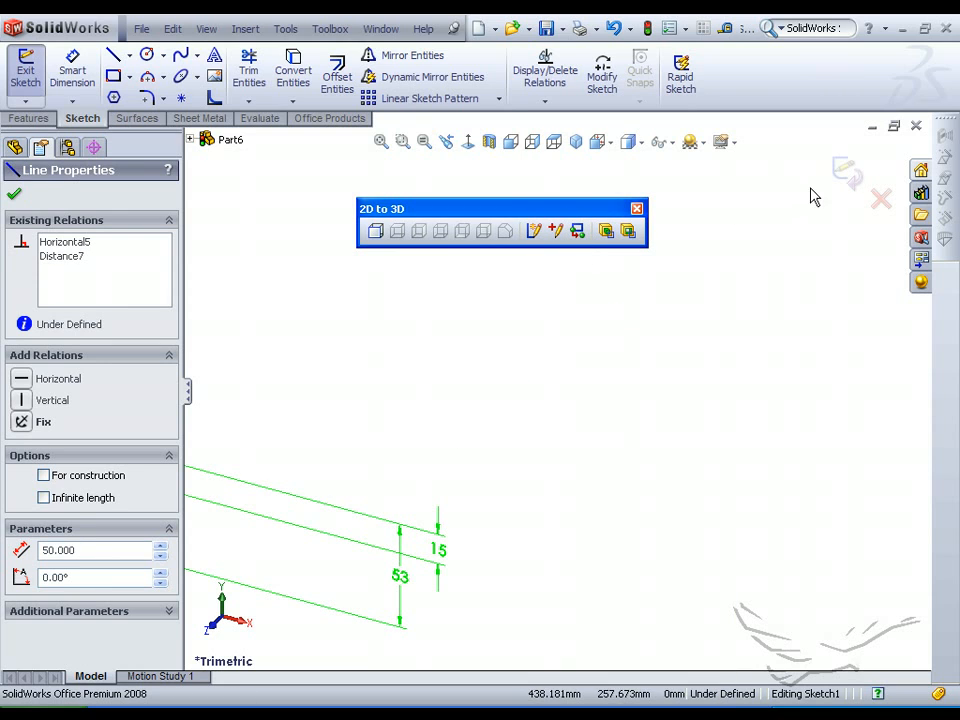
{"action": "left_click", "coordinate": [846, 172]}
Step: Exit the sketch and extrude the aligned section profile forward from the Front Plane into a solid block
{"action": "scroll", "coordinate": [243, 385], "scroll_direction": "up", "scroll_amount": 3}
{"action": "scroll", "coordinate": [300, 405], "scroll_direction": "down", "scroll_amount": 6}
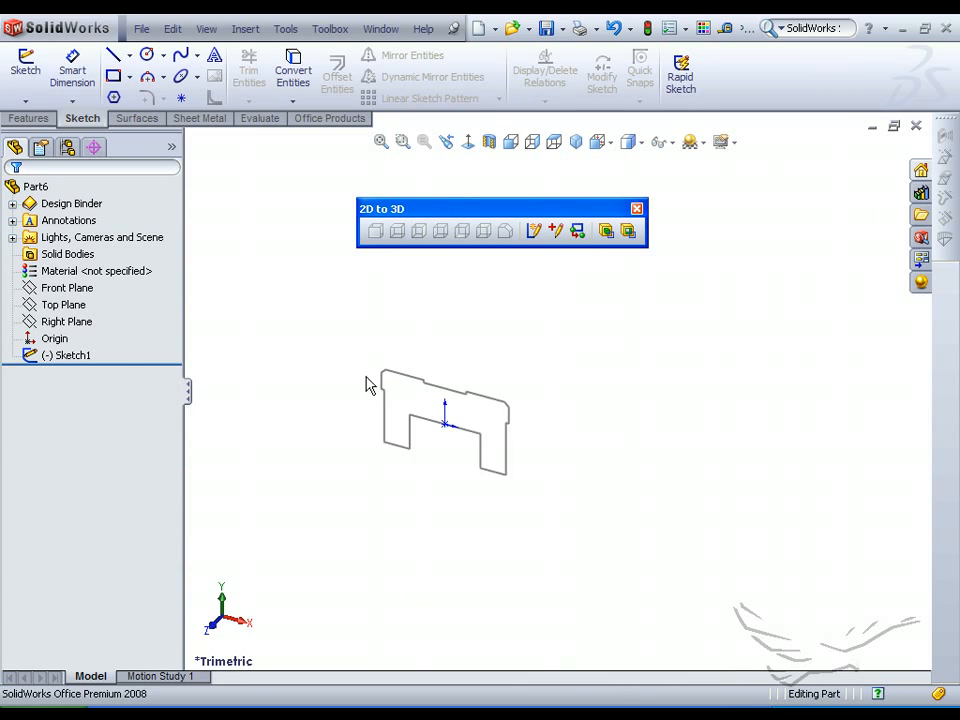
{"action": "left_click", "coordinate": [470, 407]}
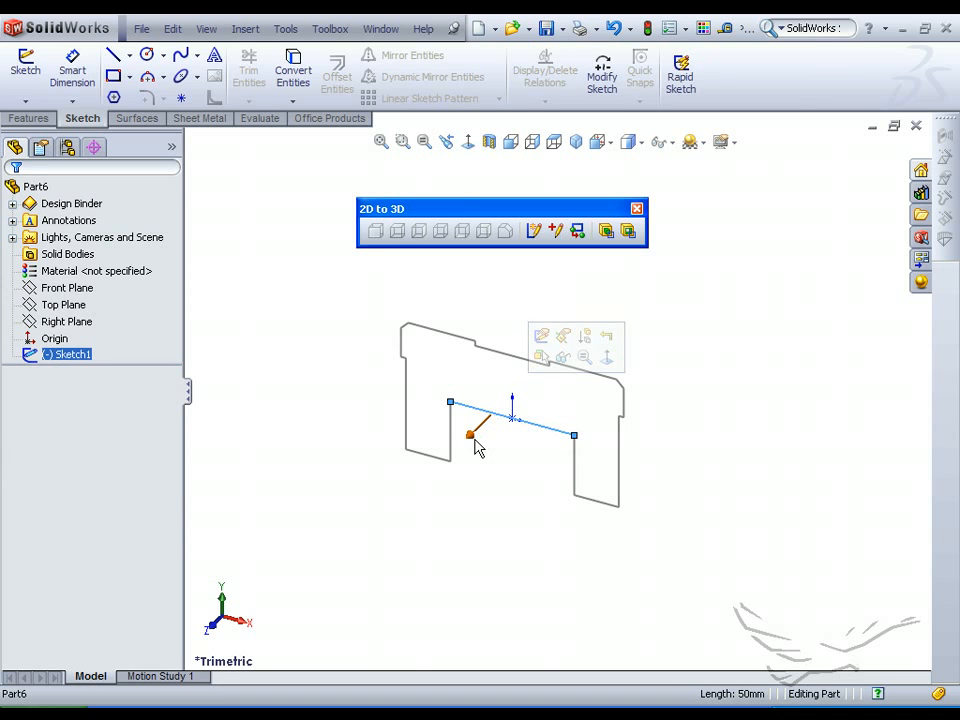
{"action": "mouse_move", "coordinate": [470, 440]}
{"action": "left_mouse_down"}
{"action": "mouse_move", "coordinate": [450, 467]}
{"action": "mouse_move", "coordinate": [452, 514]}
{"action": "mouse_move", "coordinate": [439, 516]}
{"action": "left_mouse_up"}
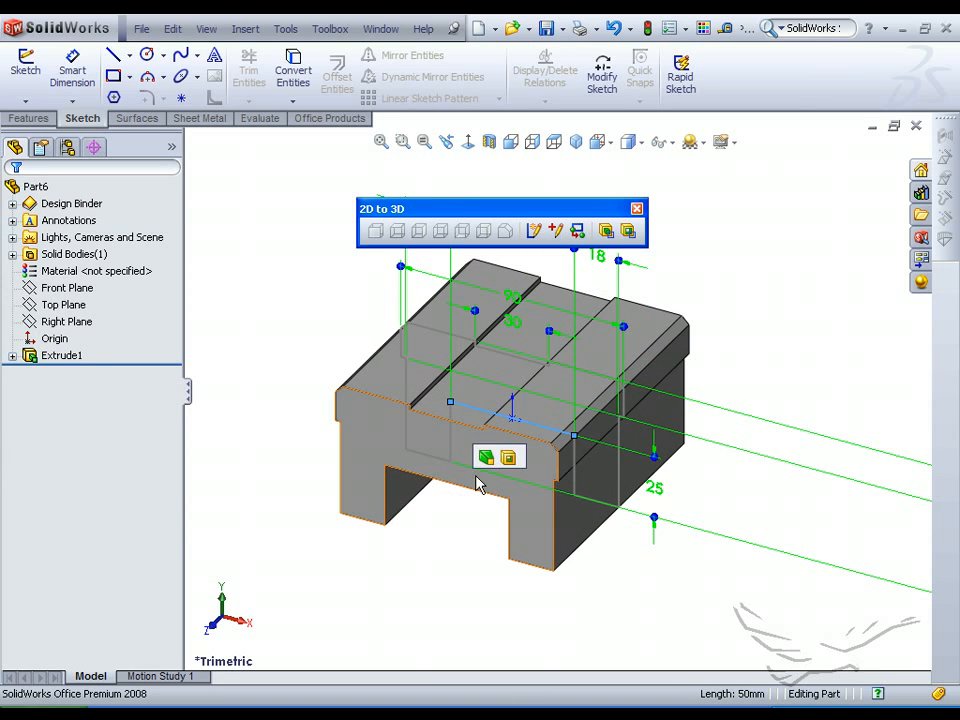
{"action": "left_click", "coordinate": [508, 458]}
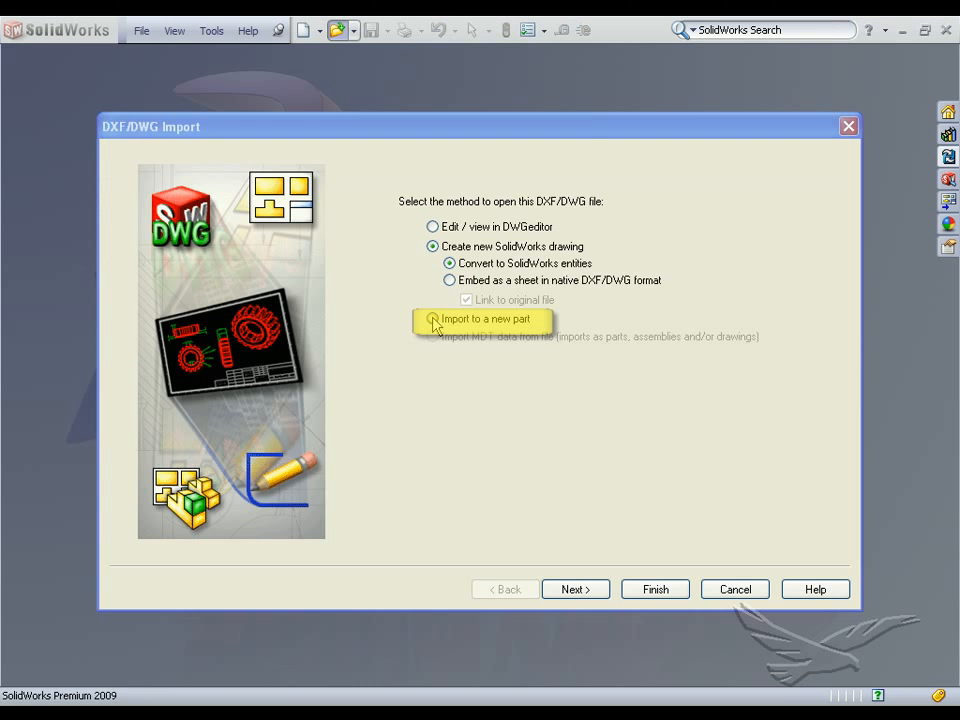
Step: Import the DWG to a new part, excluding the TITLEBLOCK, DIM, SLD-0, SLD-DEFPOINTS, CENTERLINES and TEXT layers
{"action": "left_click", "coordinate": [433, 318]}
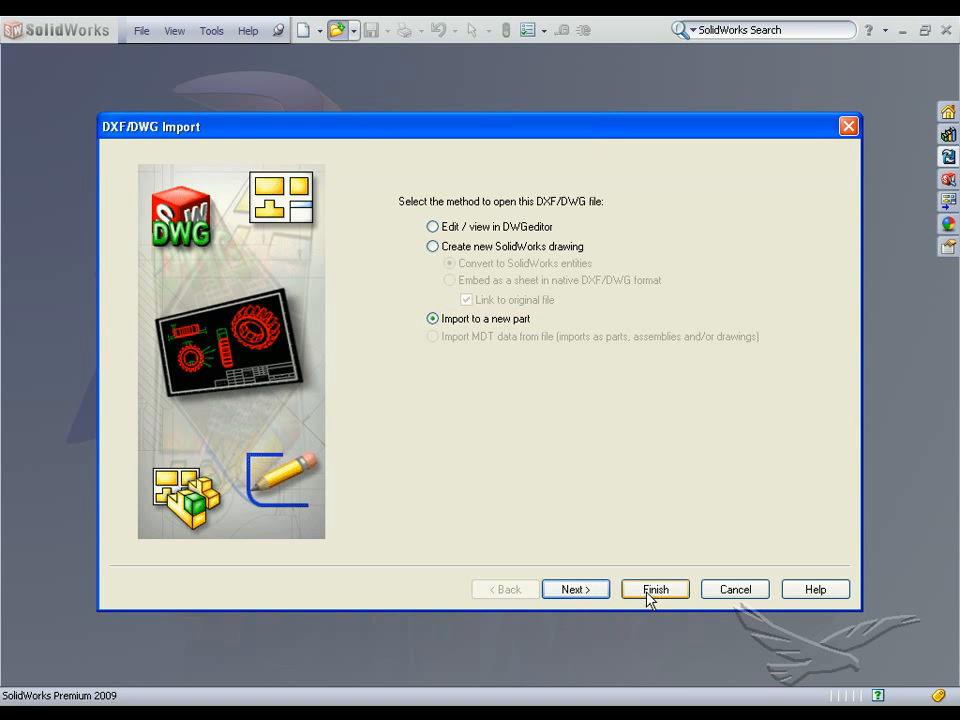
{"action": "left_click", "coordinate": [603, 592]}
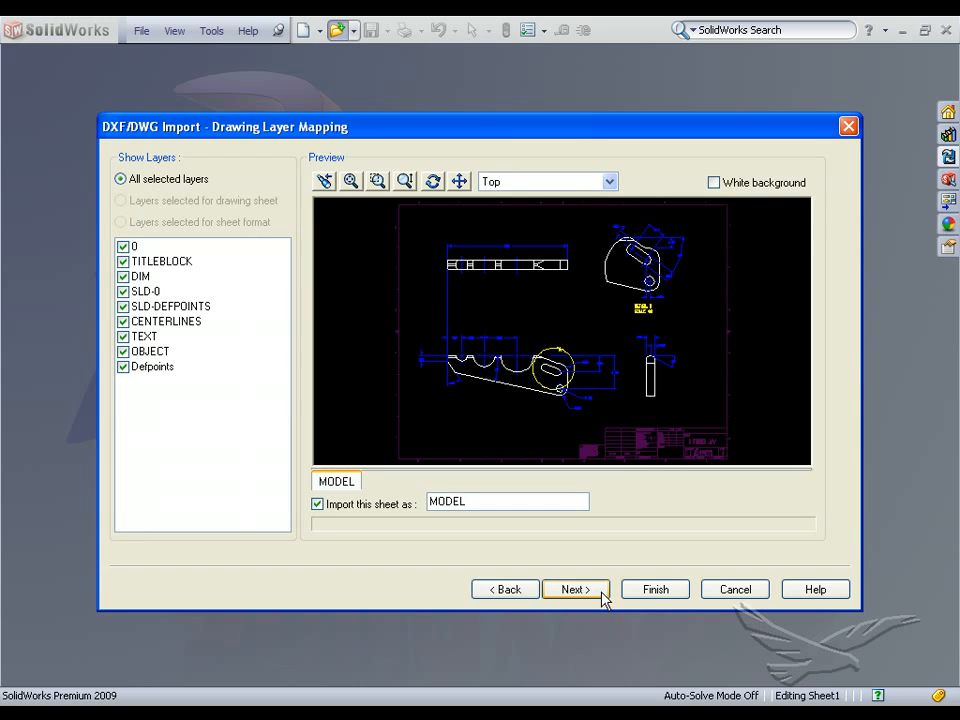
{"action": "left_click", "coordinate": [123, 337]}
{"action": "left_click", "coordinate": [122, 321]}
{"action": "left_click", "coordinate": [123, 292]}
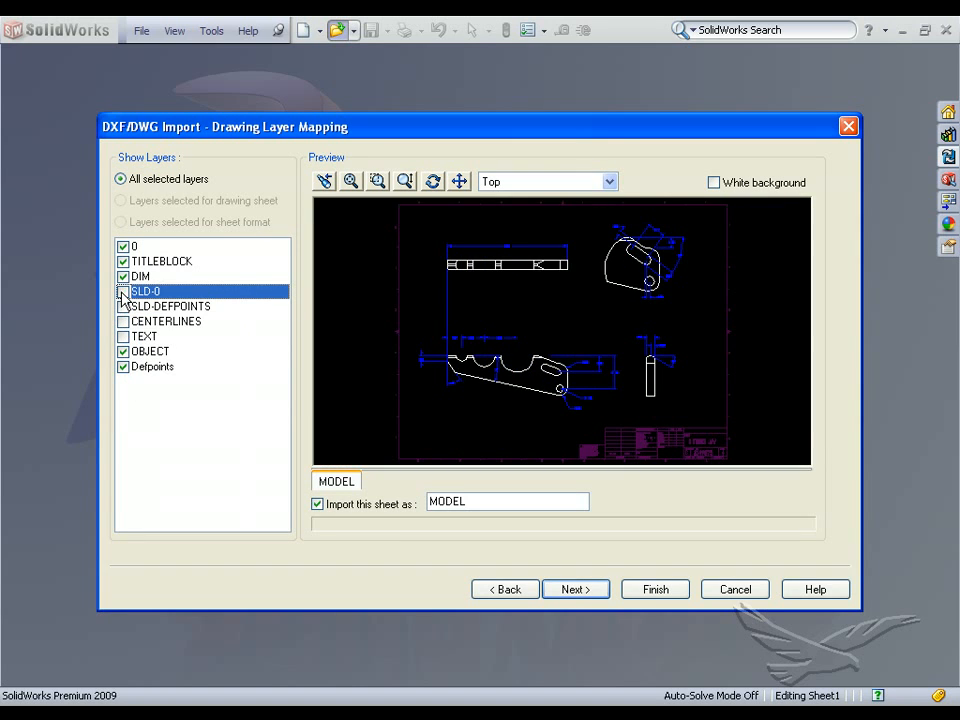
{"action": "left_click", "coordinate": [123, 277]}
{"action": "left_click", "coordinate": [123, 262]}
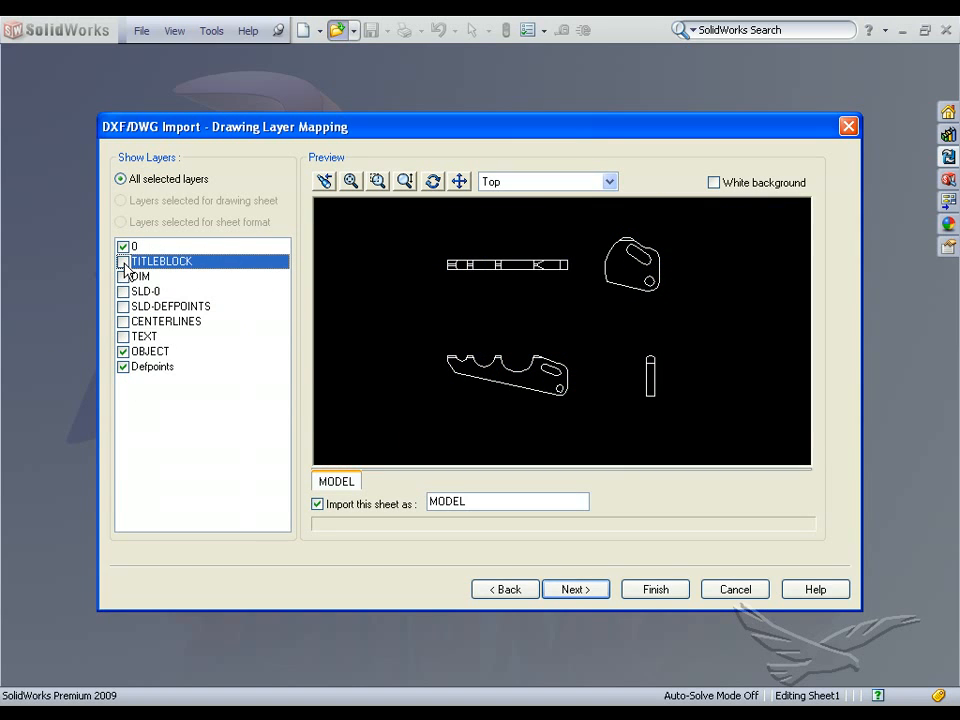
{"action": "left_click", "coordinate": [662, 587]}
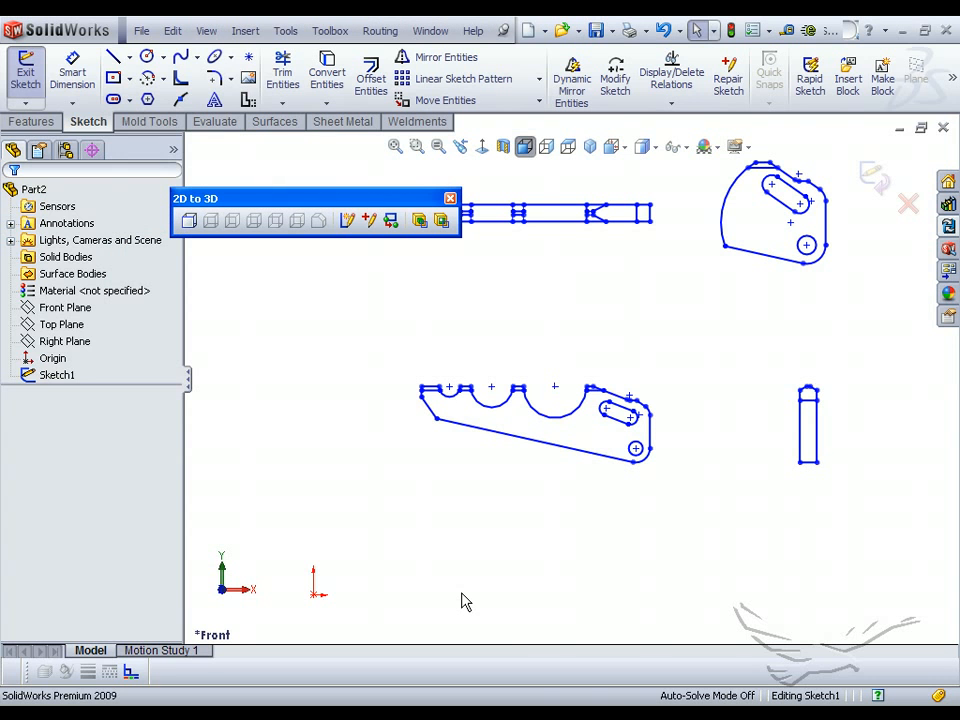
Step: Assign the complete notched profile with its slot and hole as the Front view sketch
{"action": "left_click_drag", "start_coordinate": [364, 349], "coordinate": [692, 502]}
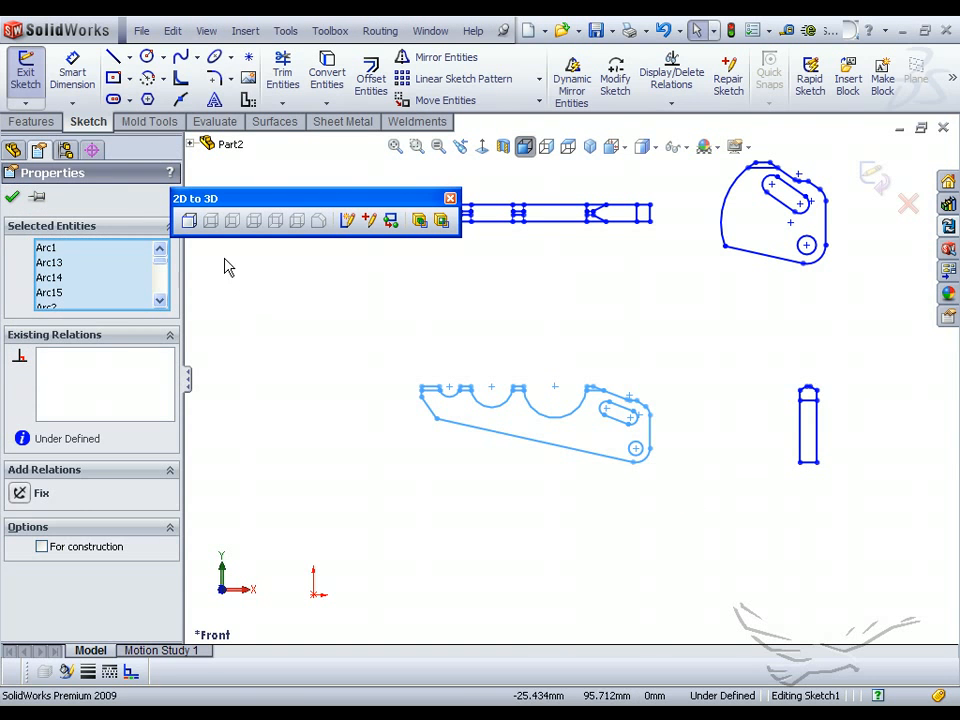
{"action": "left_click", "coordinate": [189, 221]}
{"action": "middle_click_drag", "start_coordinate": [589, 294], "coordinate": [506, 316]}
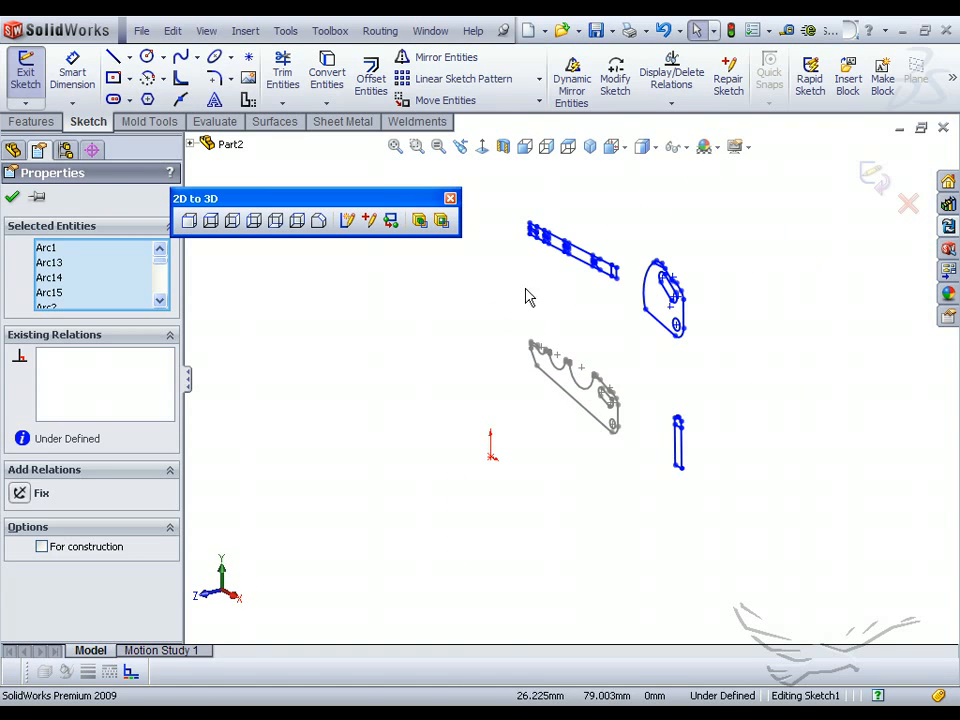
Step: Assign the long strip above the profile as the Top view and the narrow end profile as the Right view
{"action": "left_click_drag", "start_coordinate": [504, 193], "coordinate": [630, 306]}
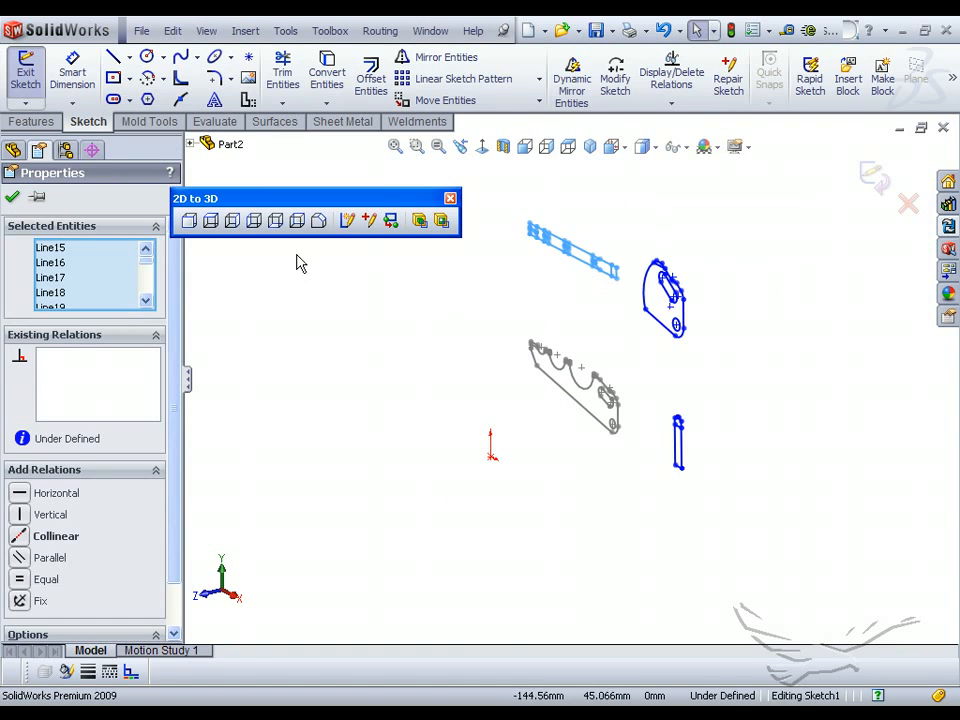
{"action": "left_click", "coordinate": [212, 222]}
{"action": "left_click_drag", "start_coordinate": [648, 390], "coordinate": [700, 490]}
{"action": "left_click", "coordinate": [253, 221]}
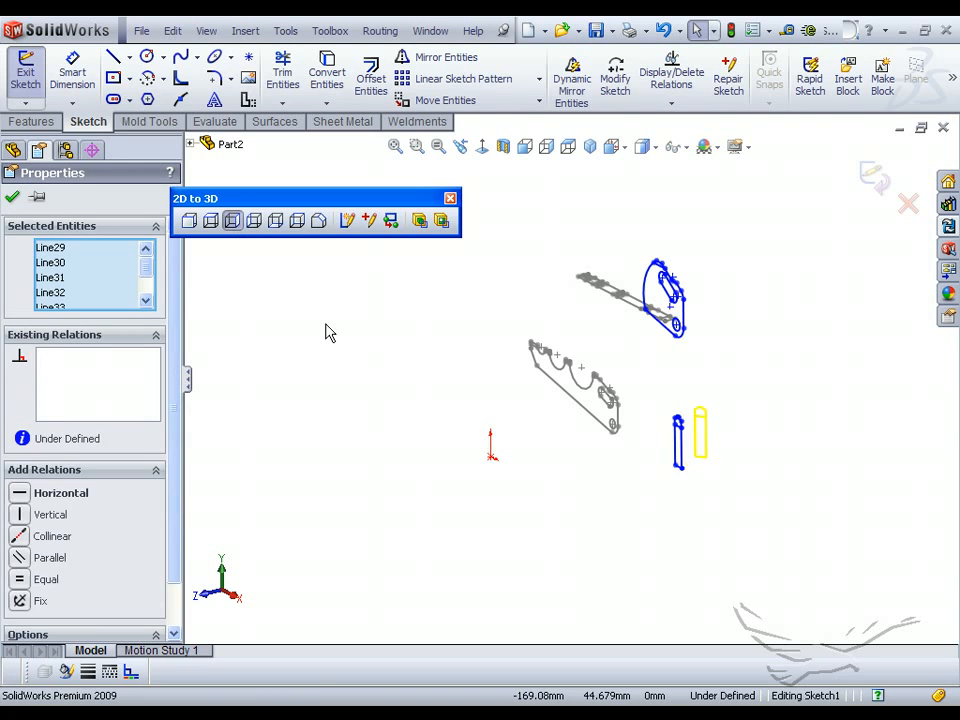
{"action": "mouse_move", "coordinate": [636, 386]}
{"action": "middle_mouse_down"}
{"action": "mouse_move", "coordinate": [649, 350]}
{"action": "mouse_move", "coordinate": [630, 325]}
{"action": "middle_mouse_up"}
{"action": "scroll", "coordinate": [630, 325], "scroll_direction": "down", "scroll_amount": 2}
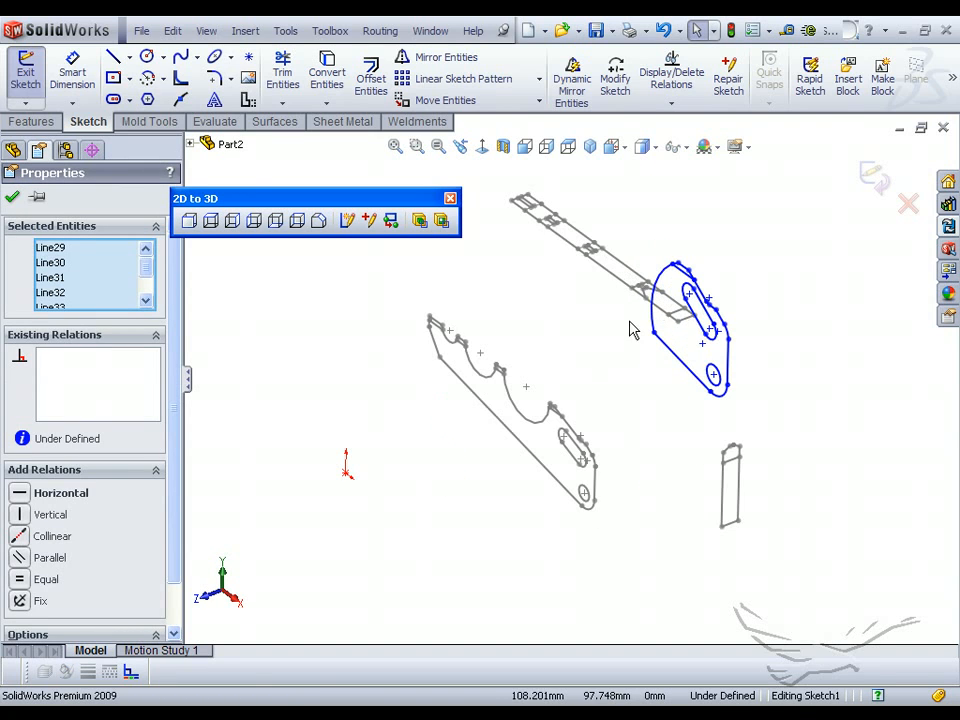
Step: Align the Top and Right view sketches with the Front profile's vertical end edge, and exit the sketch
{"action": "left_click", "coordinate": [615, 277]}
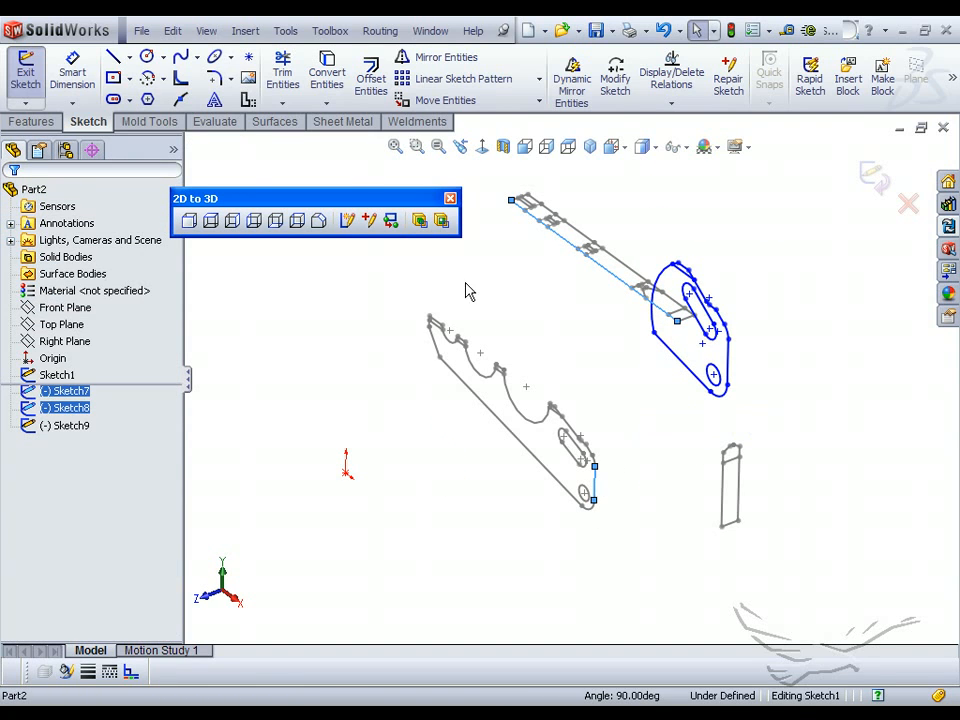
{"action": "left_click", "coordinate": [391, 220]}
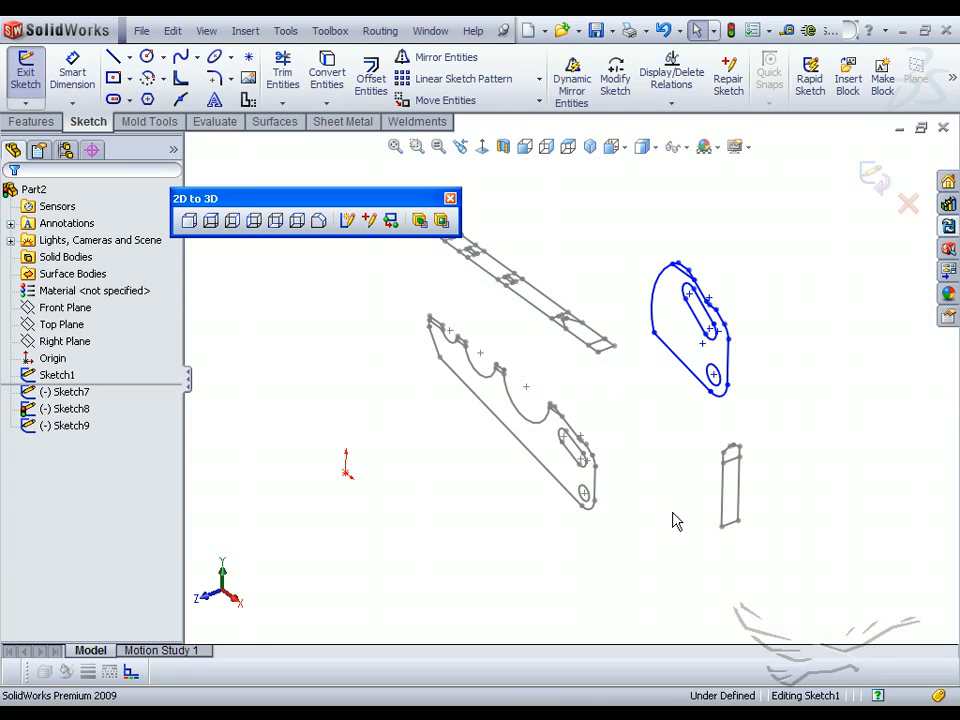
{"action": "left_click", "coordinate": [722, 490]}
{"action": "left_click", "coordinate": [594, 484], "text": "ctrl"}
{"action": "left_click", "coordinate": [391, 220]}
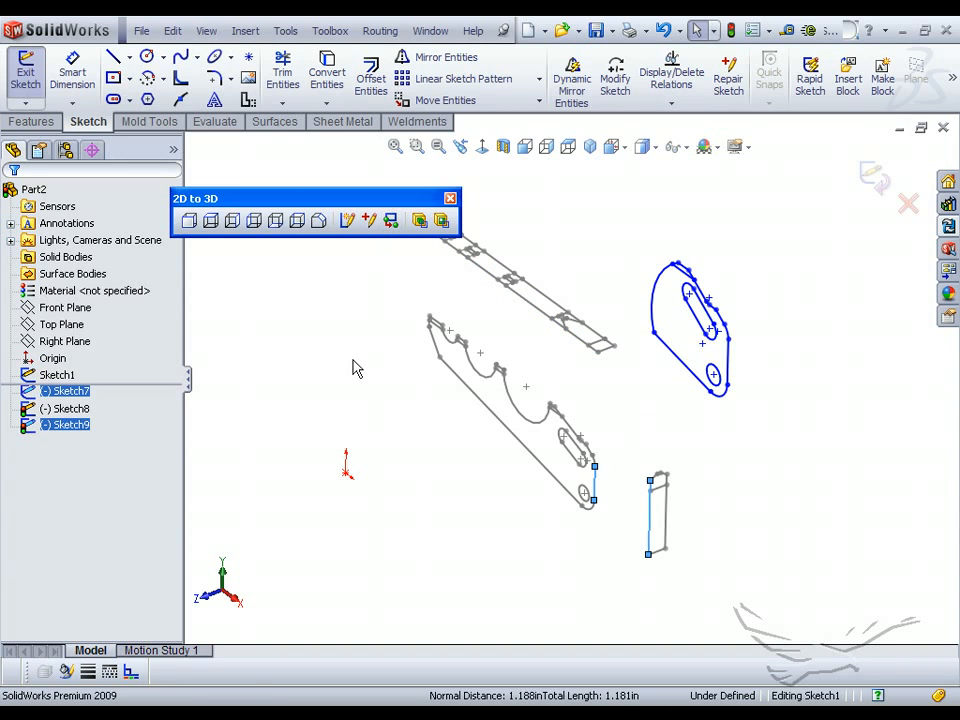
{"action": "left_click", "coordinate": [873, 176]}
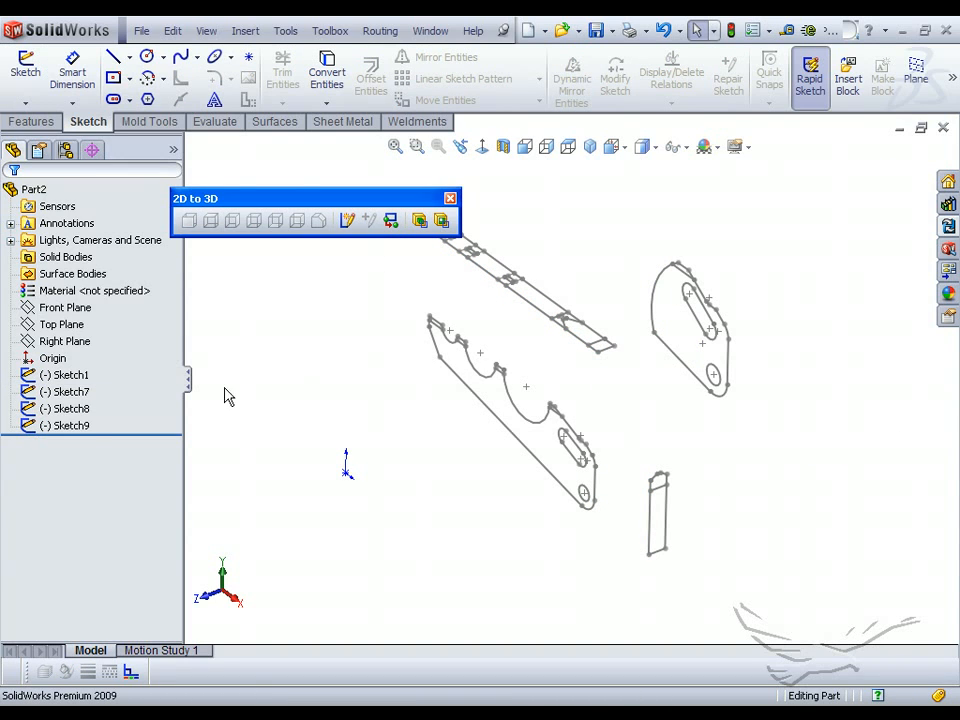
Step: Delete Sketch1, which holds the leftover enlarged detail view
{"action": "left_click", "coordinate": [64, 374]}
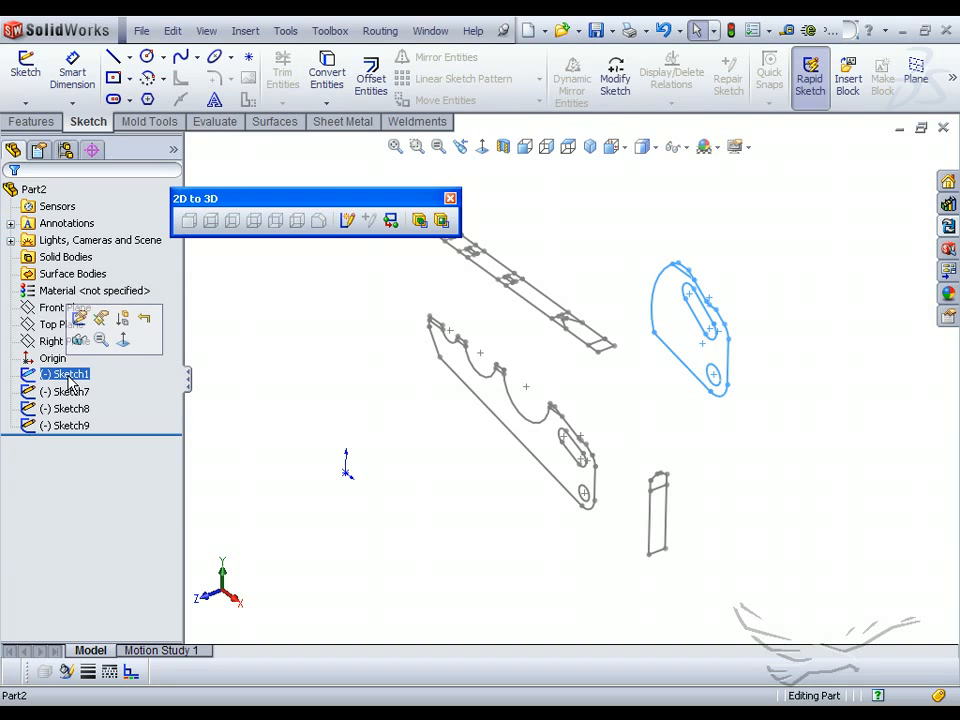
{"action": "right_click", "coordinate": [70, 376]}
{"action": "left_click", "coordinate": [102, 459]}
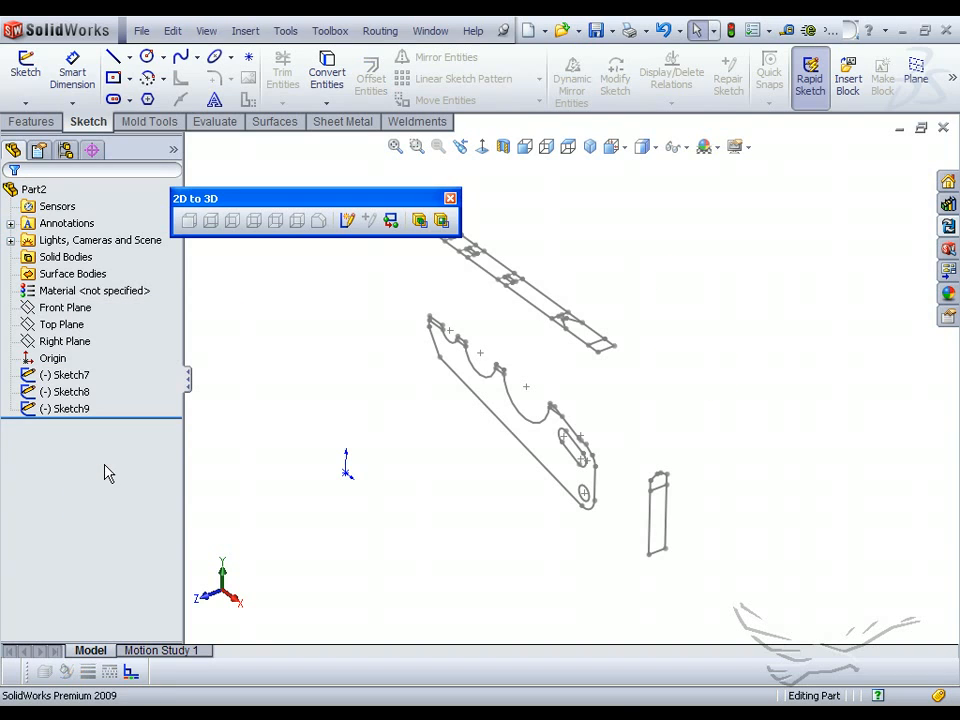
Step: Extrude the Front profile with its plate, slot and hole contours selected, using Up To Vertex at the Top view sketch's end corner
{"action": "left_click", "coordinate": [70, 376]}
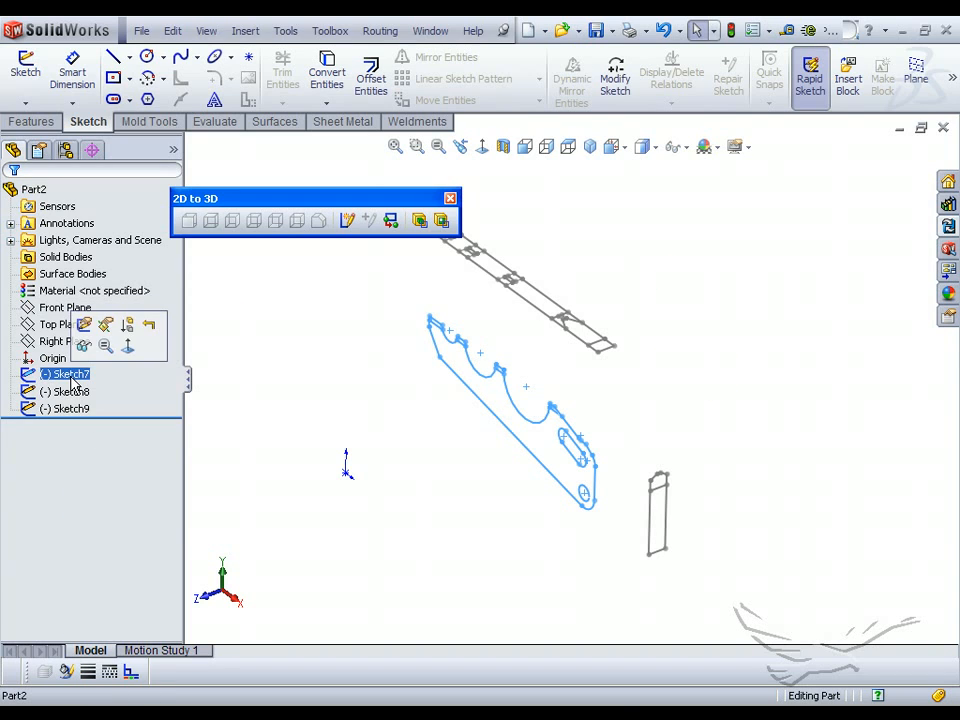
{"action": "left_click", "coordinate": [418, 220]}
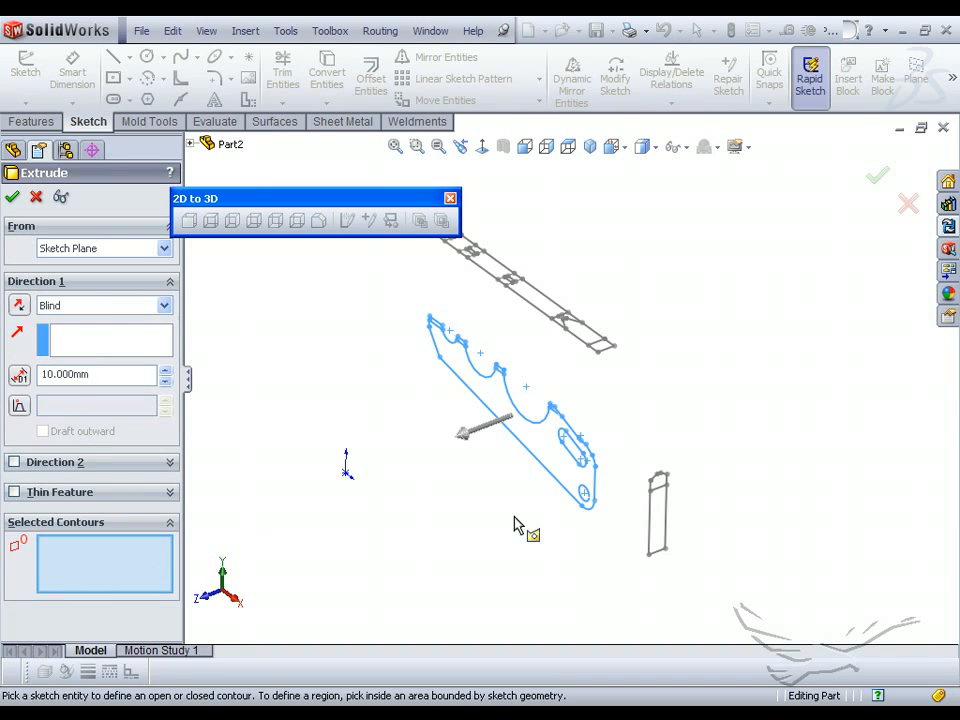
{"action": "left_click", "coordinate": [551, 482]}
{"action": "mouse_move", "coordinate": [561, 484]}
{"action": "middle_mouse_down"}
{"action": "mouse_move", "coordinate": [557, 456]}
{"action": "mouse_move", "coordinate": [589, 399]}
{"action": "mouse_move", "coordinate": [585, 453]}
{"action": "middle_mouse_up"}
{"action": "left_click", "coordinate": [589, 452]}
{"action": "left_click", "coordinate": [602, 507]}
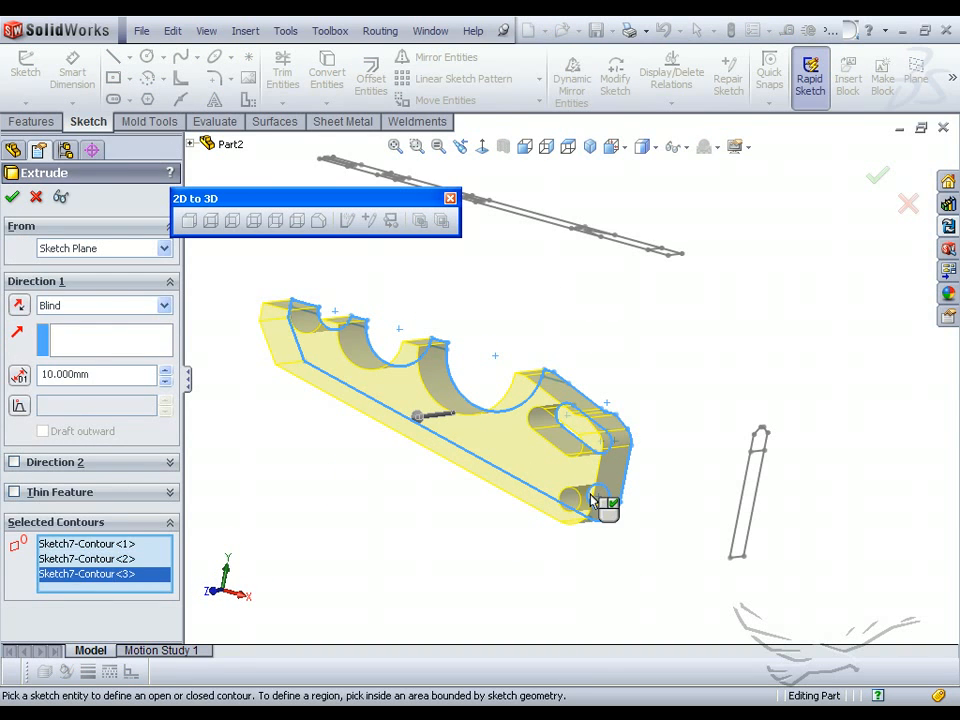
{"action": "mouse_move", "coordinate": [602, 507]}
{"action": "middle_mouse_down"}
{"action": "mouse_move", "coordinate": [630, 449]}
{"action": "mouse_move", "coordinate": [572, 482]}
{"action": "mouse_move", "coordinate": [550, 510]}
{"action": "middle_mouse_up"}
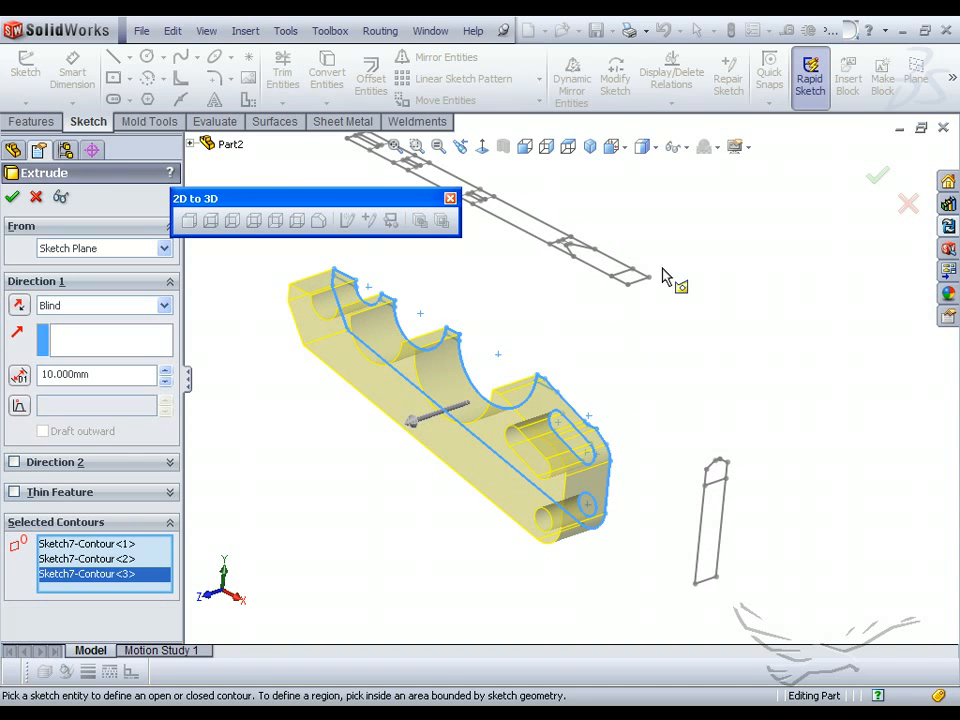
{"action": "left_click", "coordinate": [649, 278]}
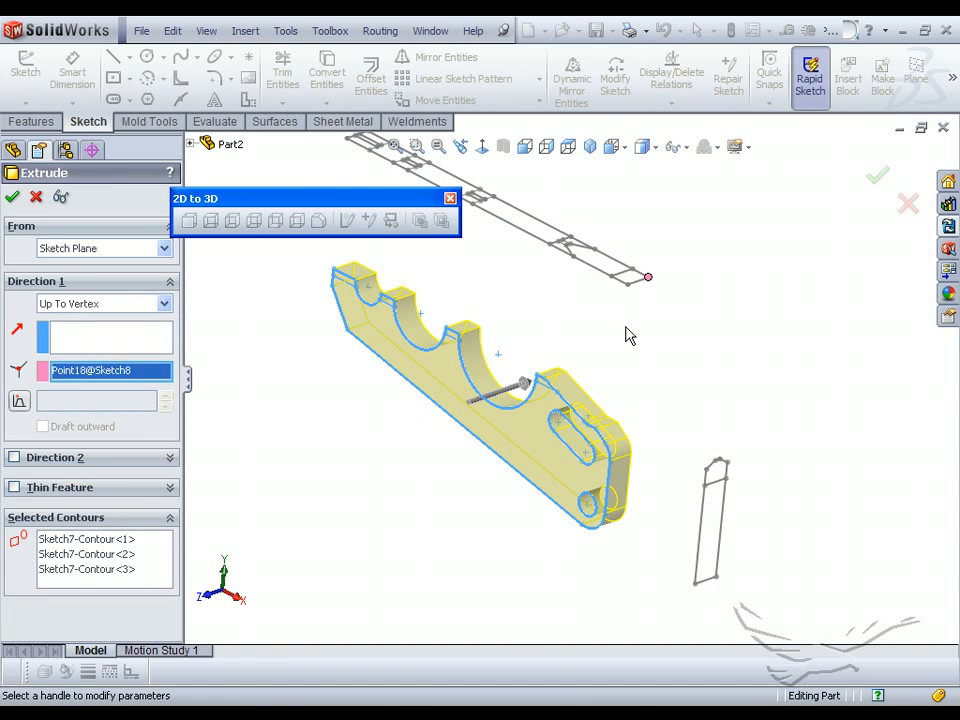
{"action": "left_click", "coordinate": [878, 177]}
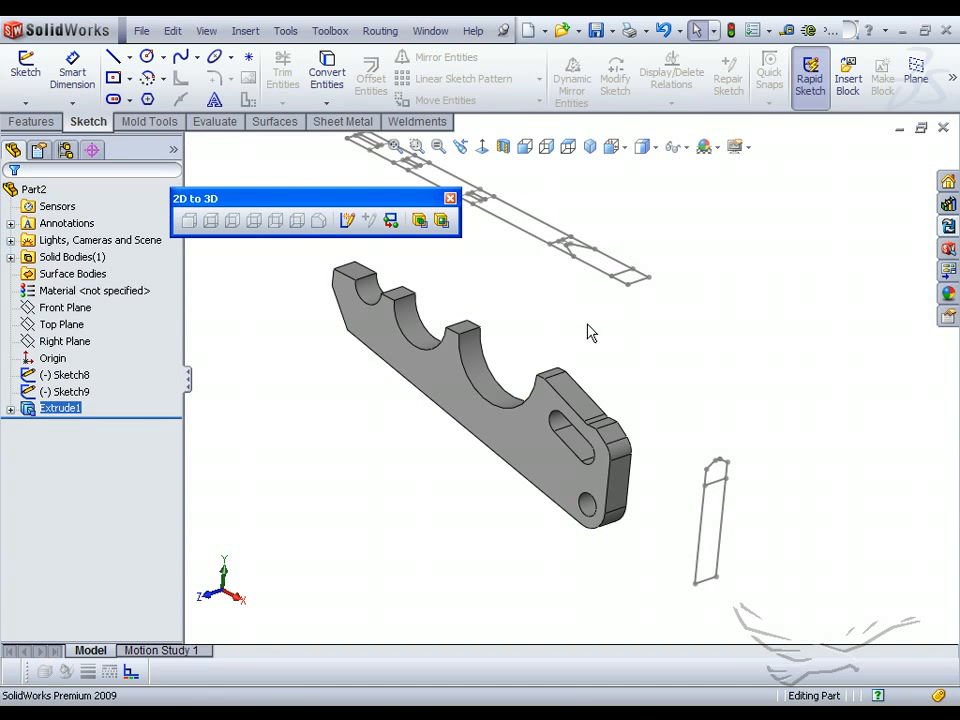
Step: Cut the plate Through All with the Right view sketch to shape its upper edges, selecting the end profile's contour
{"action": "left_click", "coordinate": [62, 391]}
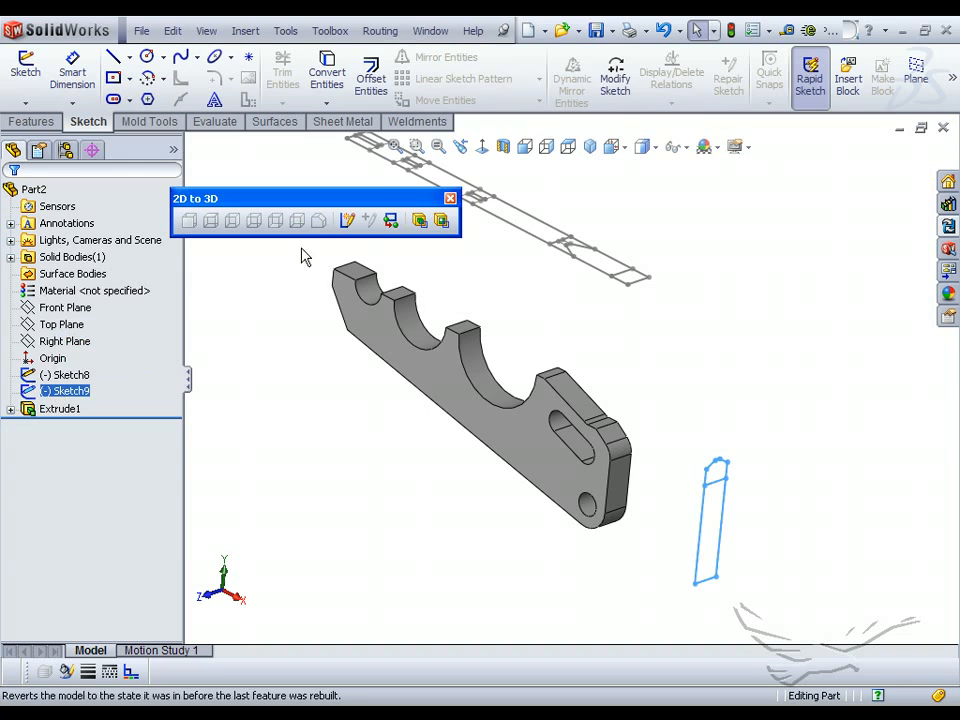
{"action": "left_click", "coordinate": [443, 222]}
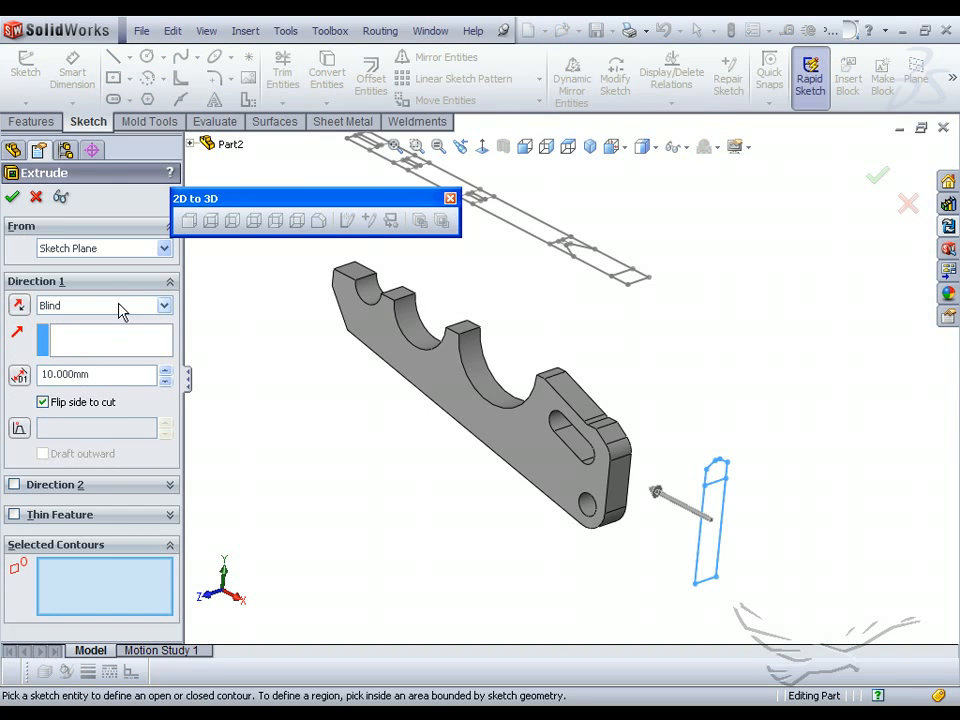
{"action": "left_click", "coordinate": [120, 306]}
{"action": "left_click", "coordinate": [75, 333]}
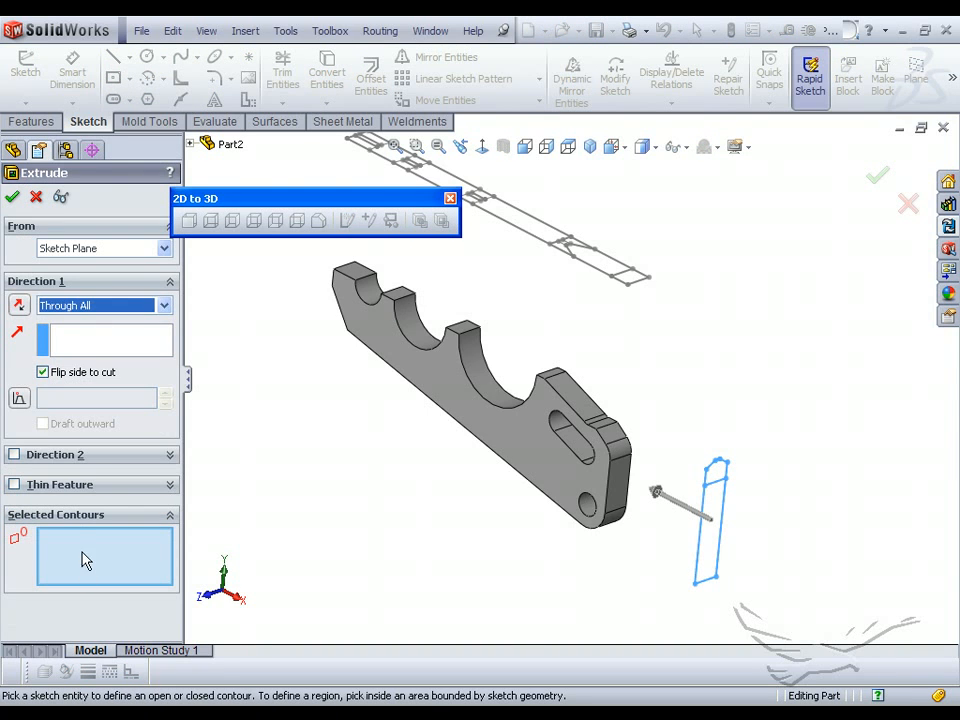
{"action": "left_click", "coordinate": [701, 549]}
{"action": "left_click", "coordinate": [12, 196]}
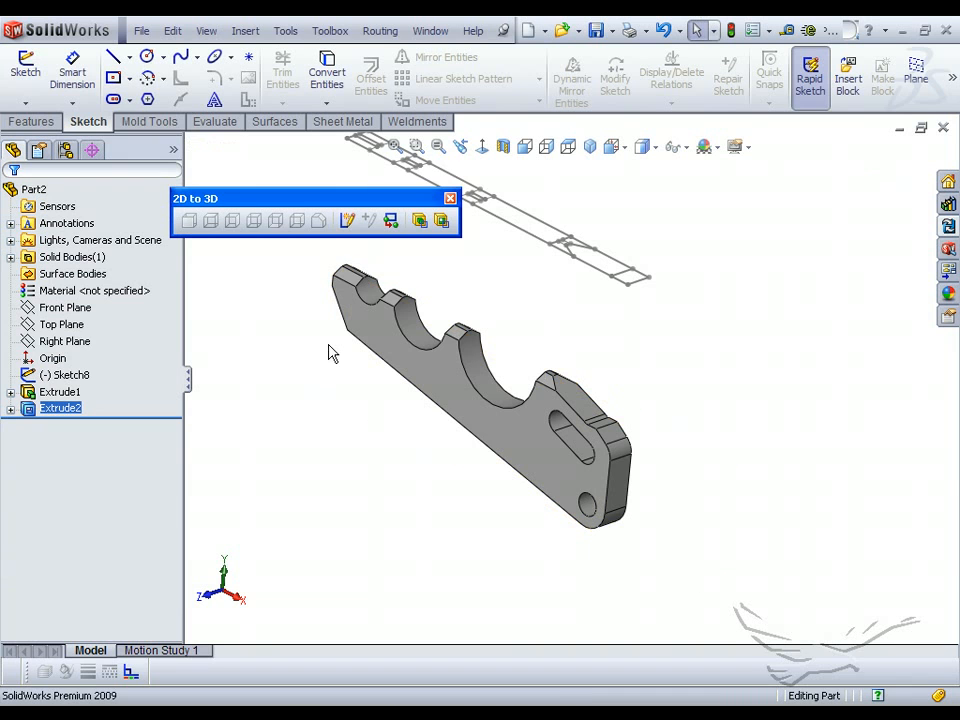
Step: Hide the Top view sketch and show the part in isometric view without the 2D to 3D tools
{"action": "right_click", "coordinate": [65, 375]}
{"action": "left_click", "coordinate": [86, 348]}
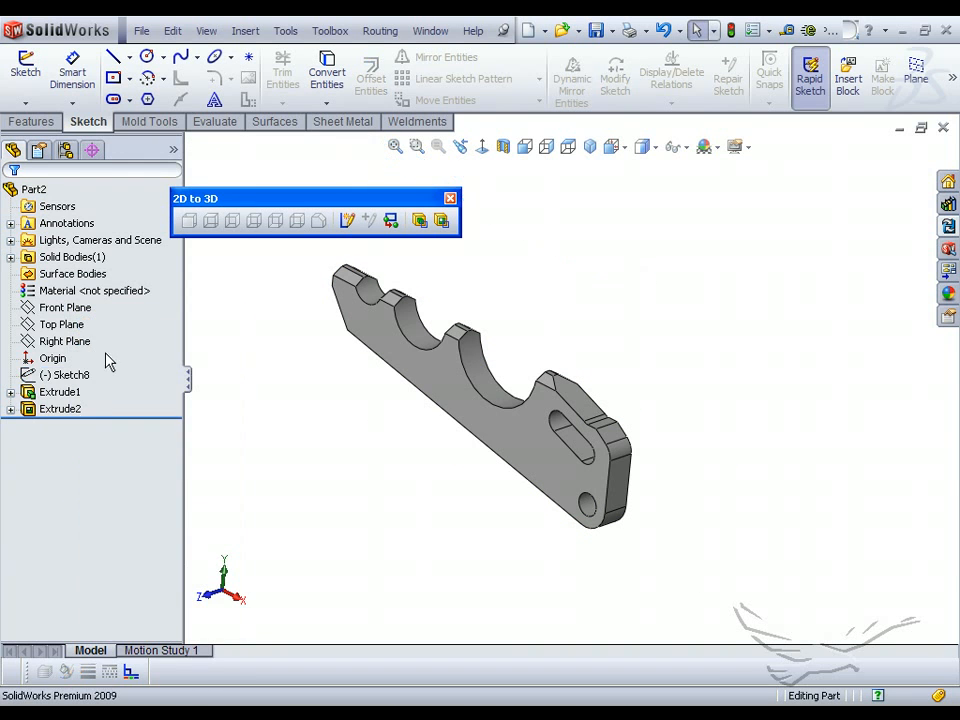
{"action": "left_click", "coordinate": [590, 147]}
{"action": "left_click", "coordinate": [450, 205]}
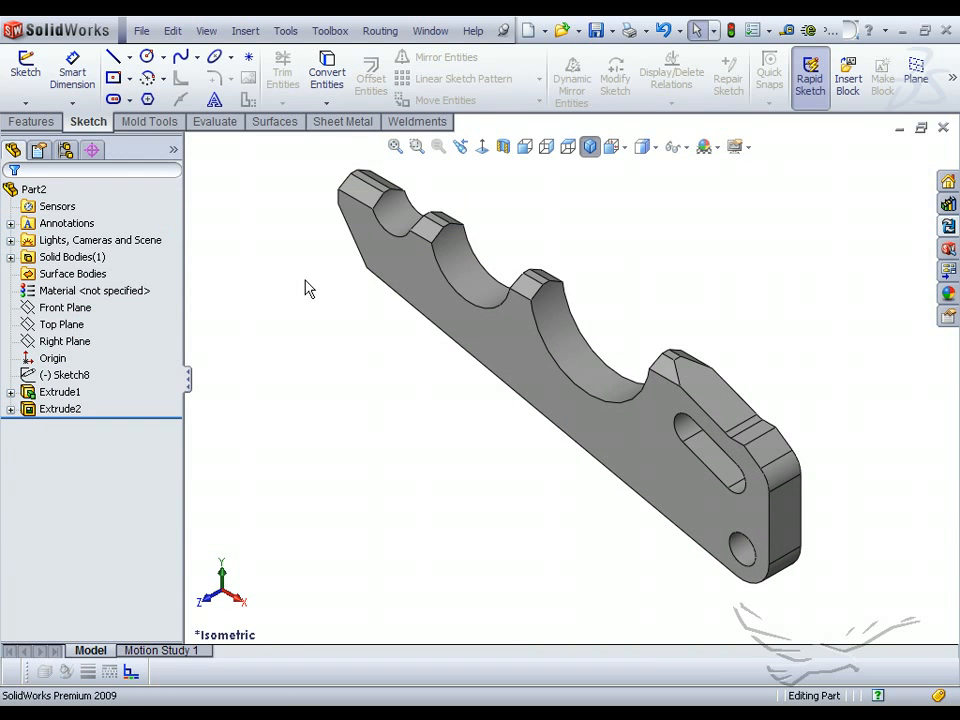
Step: Inspect the solid notched plate and calculate its mass properties
{"action": "mouse_move", "coordinate": [306, 287]}
{"action": "middle_mouse_down"}
{"action": "mouse_move", "coordinate": [311, 165]}
{"action": "mouse_move", "coordinate": [435, 171]}
{"action": "mouse_move", "coordinate": [399, 246]}
{"action": "middle_mouse_up"}
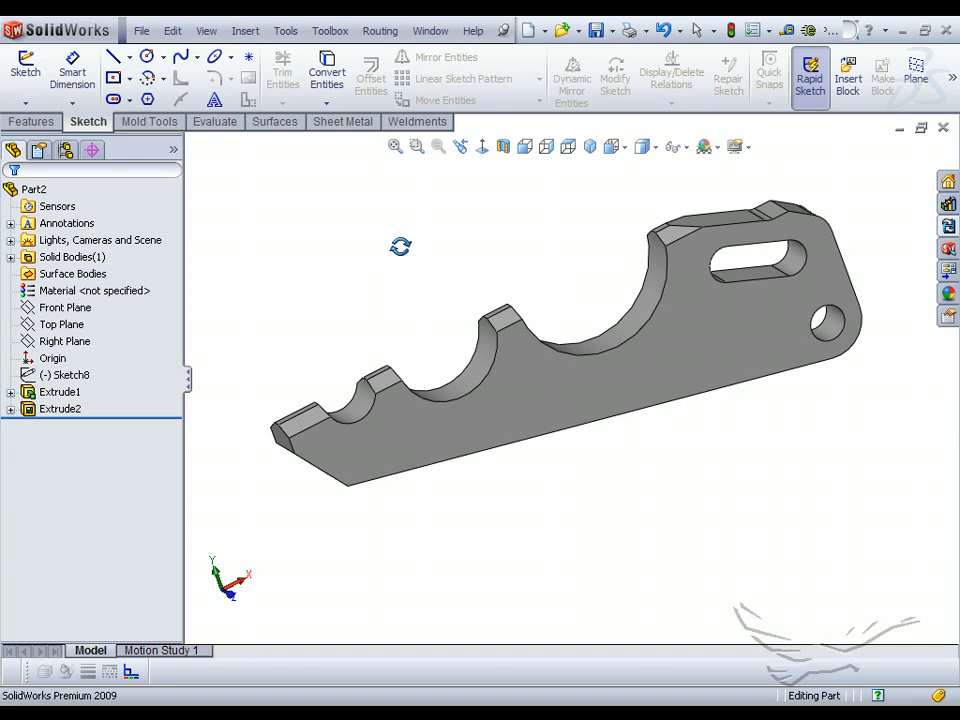
{"action": "left_click", "coordinate": [212, 122]}
{"action": "left_click", "coordinate": [82, 78]}
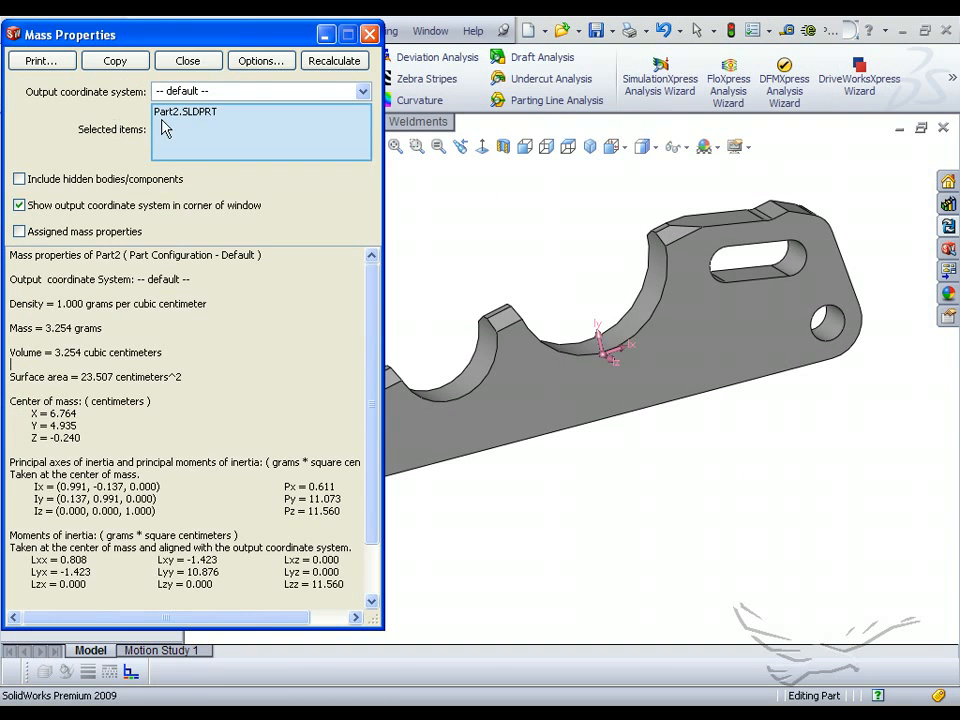